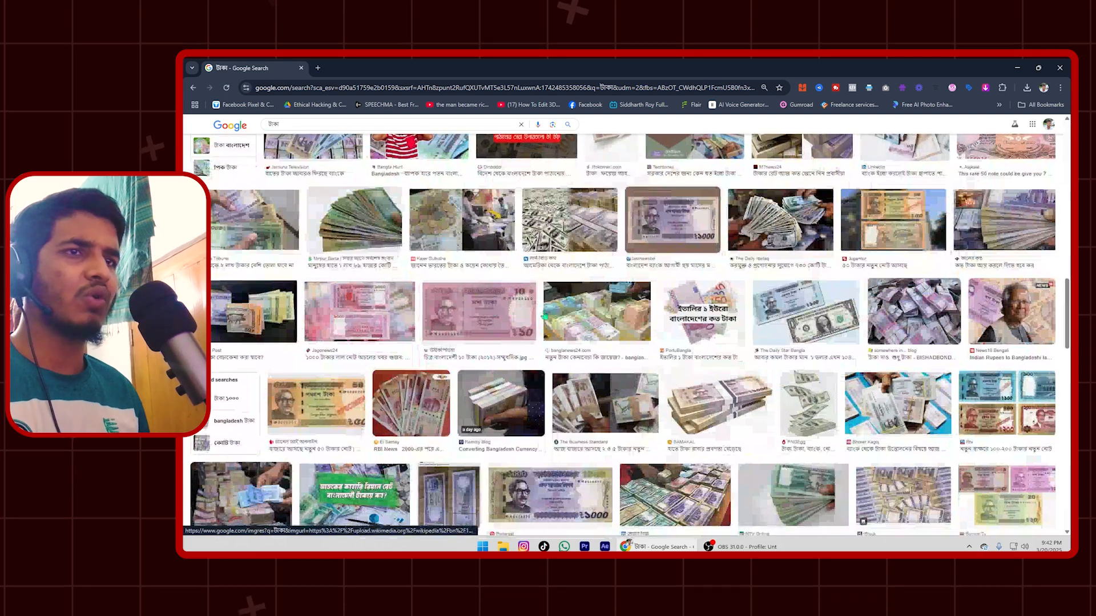
Step: Find the 1,000 Taka (2011-2023) banknote in the image results, then copy and save its image
scroll(575, 277, up, 3)
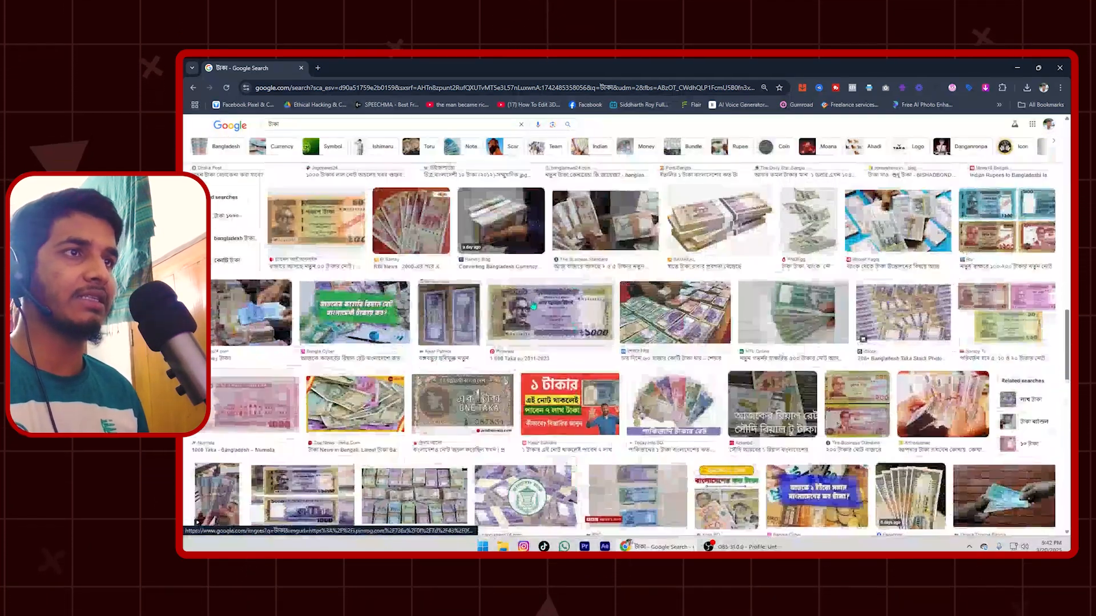
click(571, 291)
right_click(868, 198)
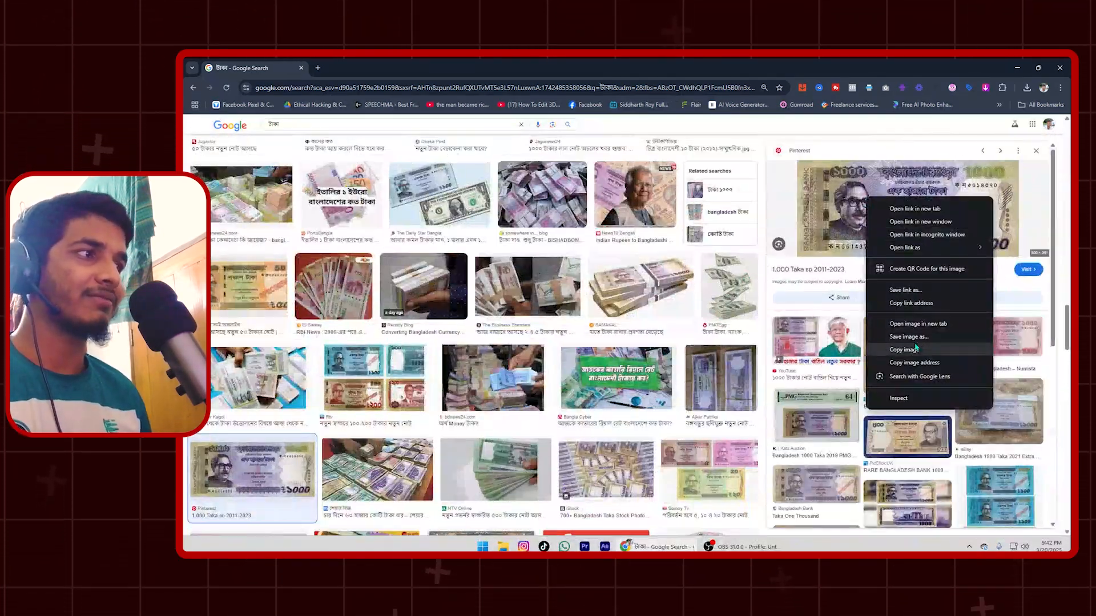
click(904, 349)
right_click(893, 206)
click(934, 345)
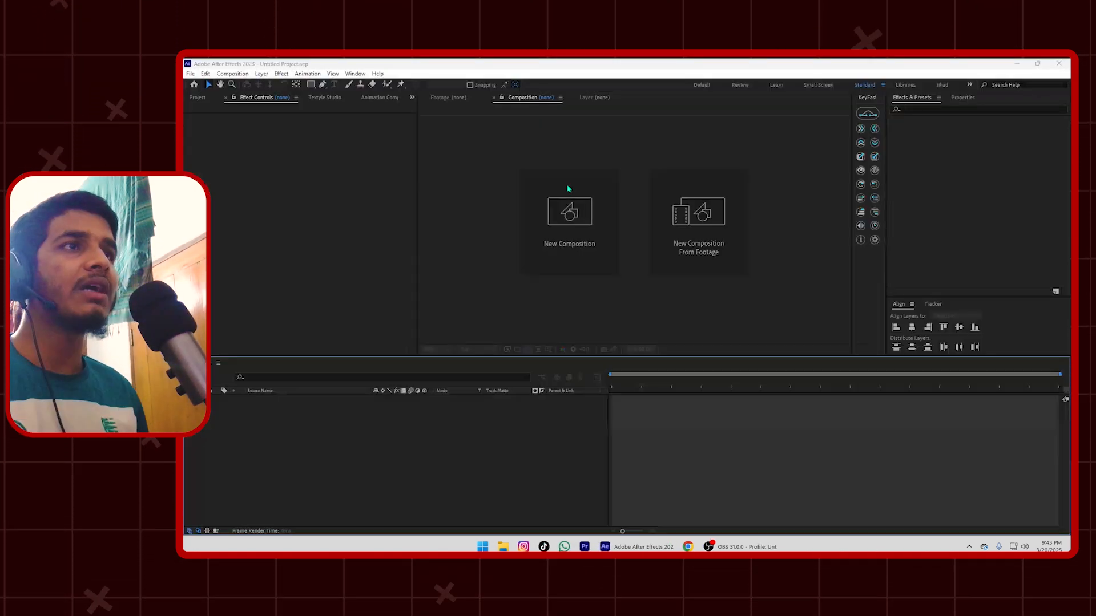
Step: Create a 1920 x 1080, 30 fps composition named "Taka Animation" in After Effects
click(568, 191)
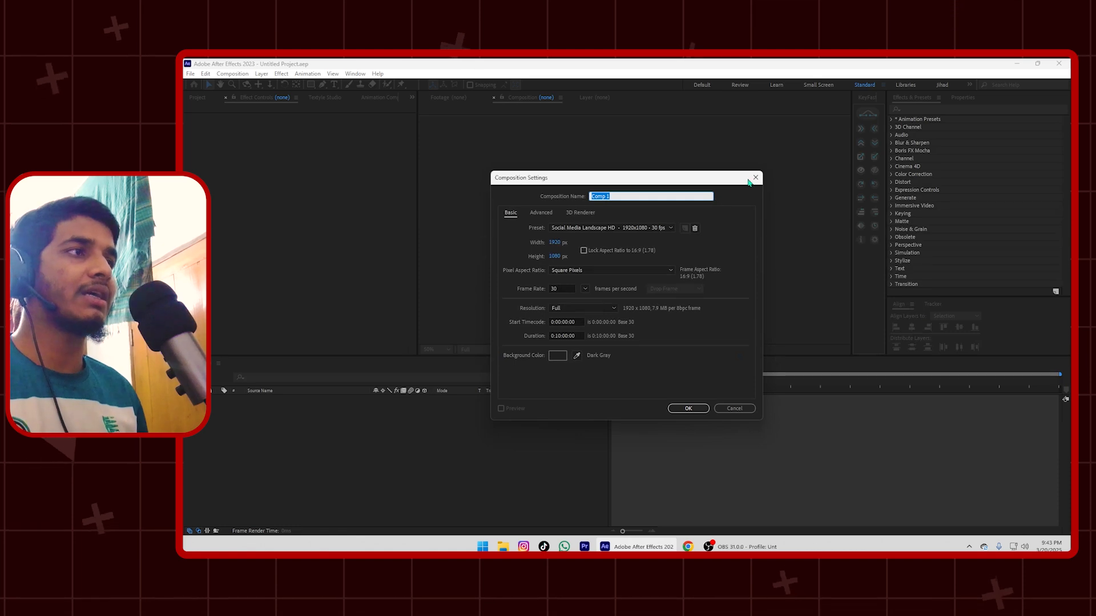
click(753, 179)
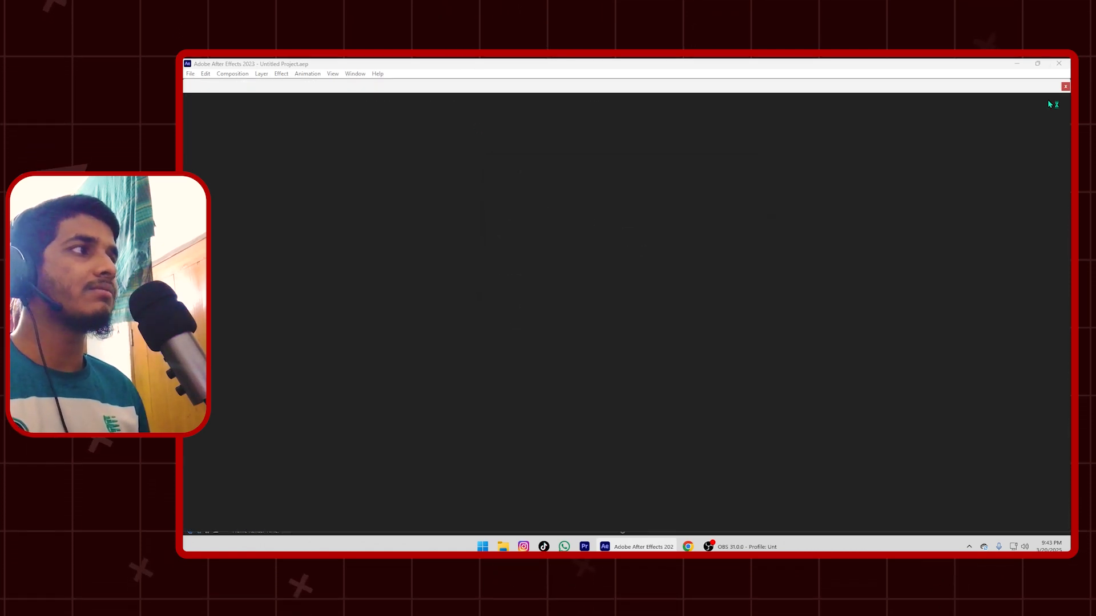
click(588, 249)
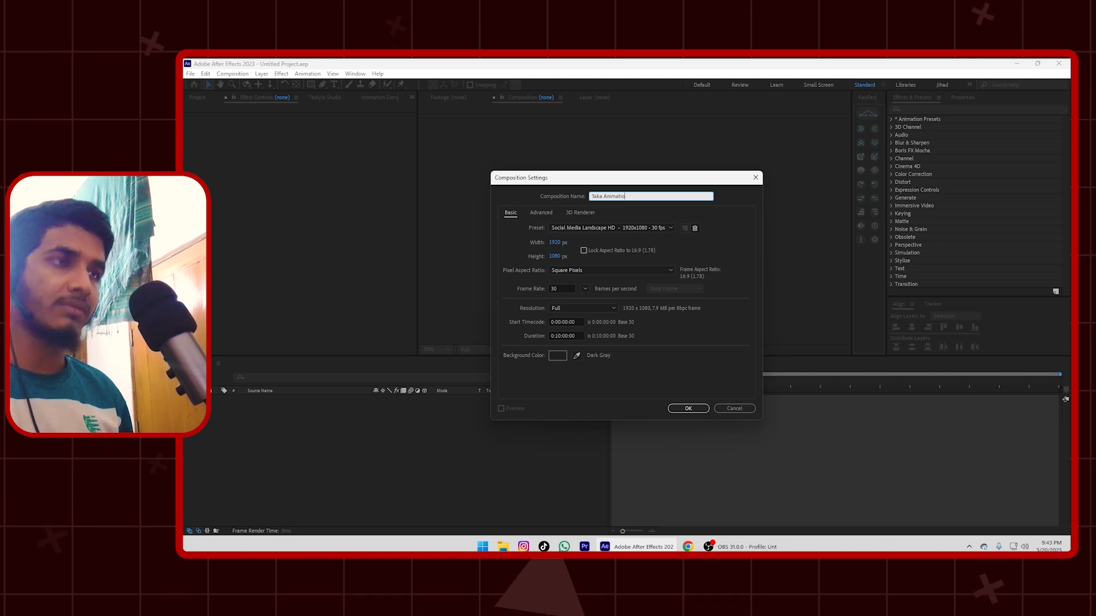
key(Return)
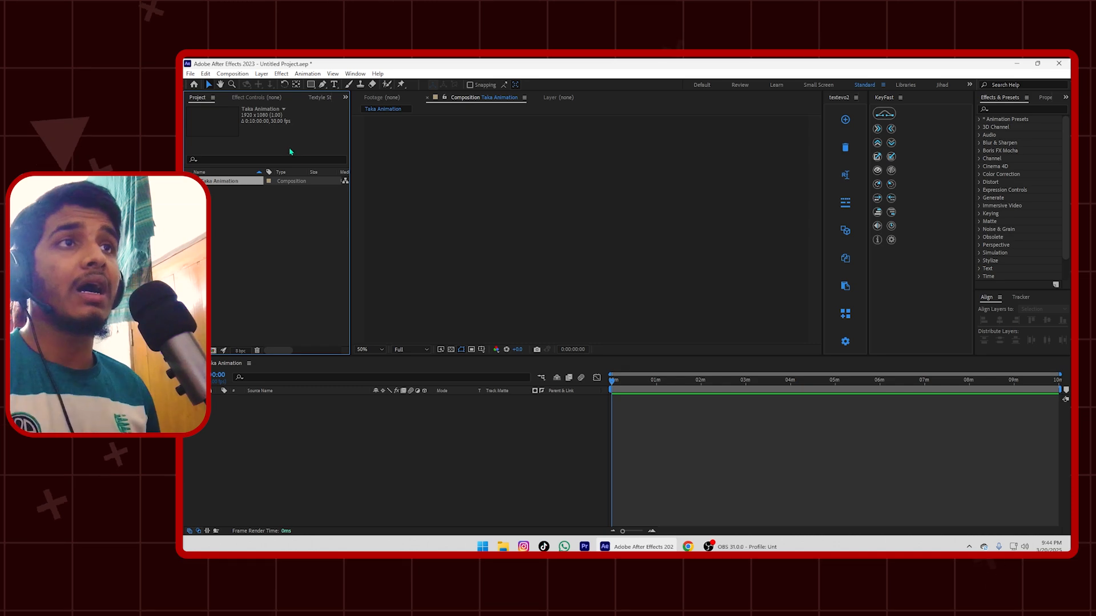
Step: Import the saved 1,000 taka note JPG from Downloads and add it as a layer to the Taka Animation composition
click(279, 248)
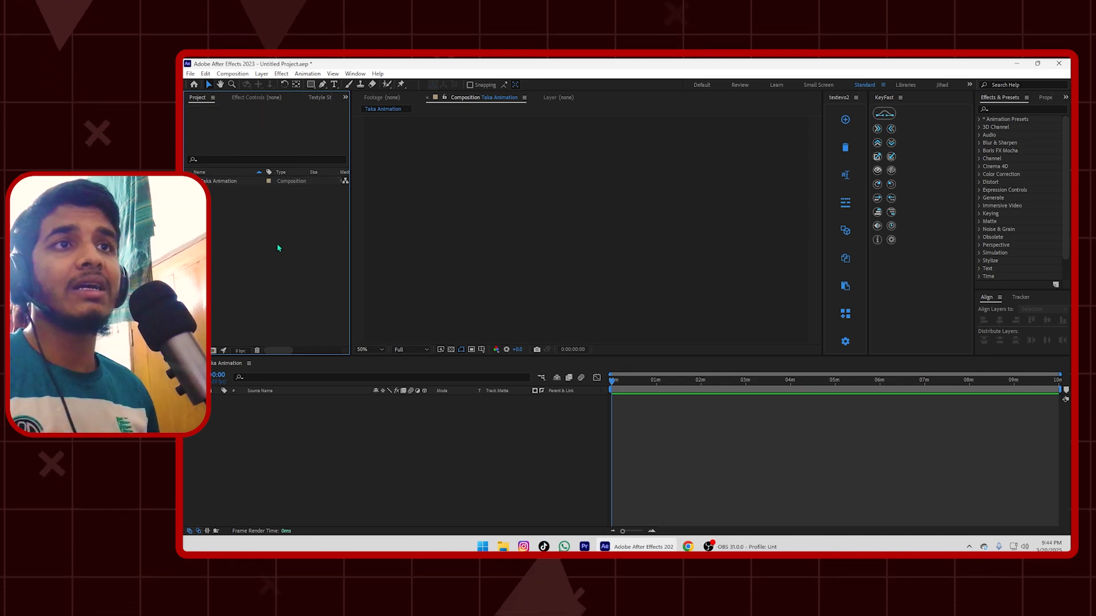
double_click(240, 227)
click(297, 190)
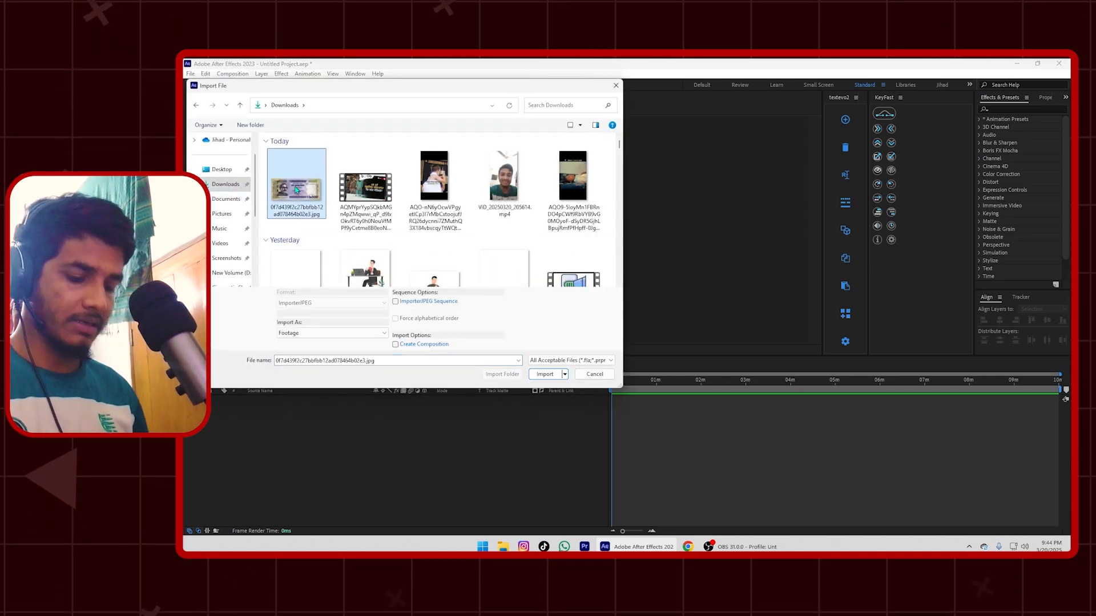
double_click(296, 190)
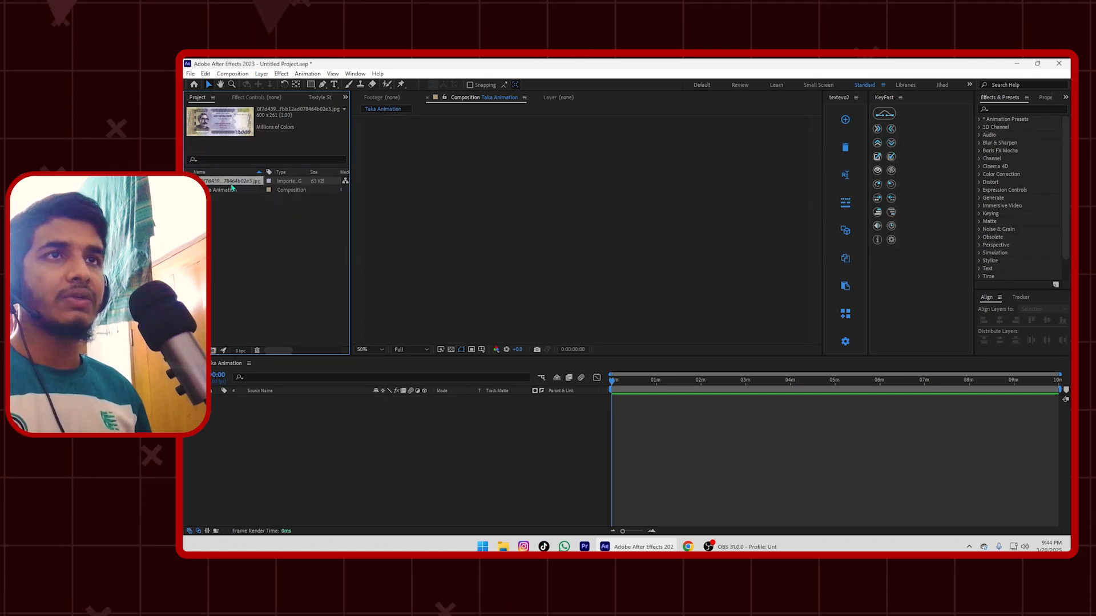
drag(232, 187, 286, 421)
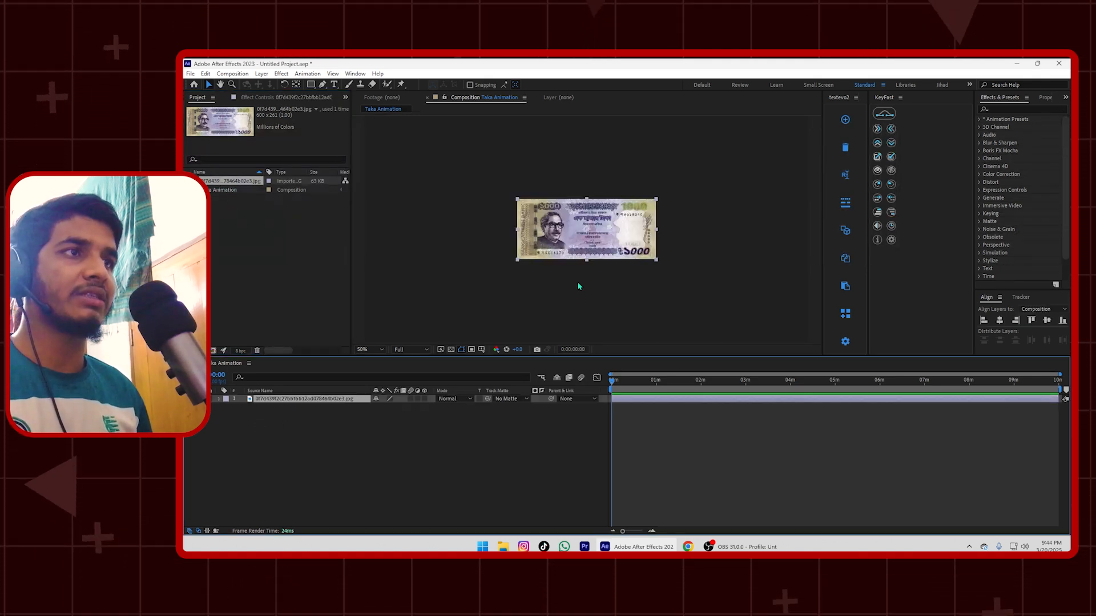
Step: Deselect the note layer and switch the composition's transparency grid on and back off
click(530, 165)
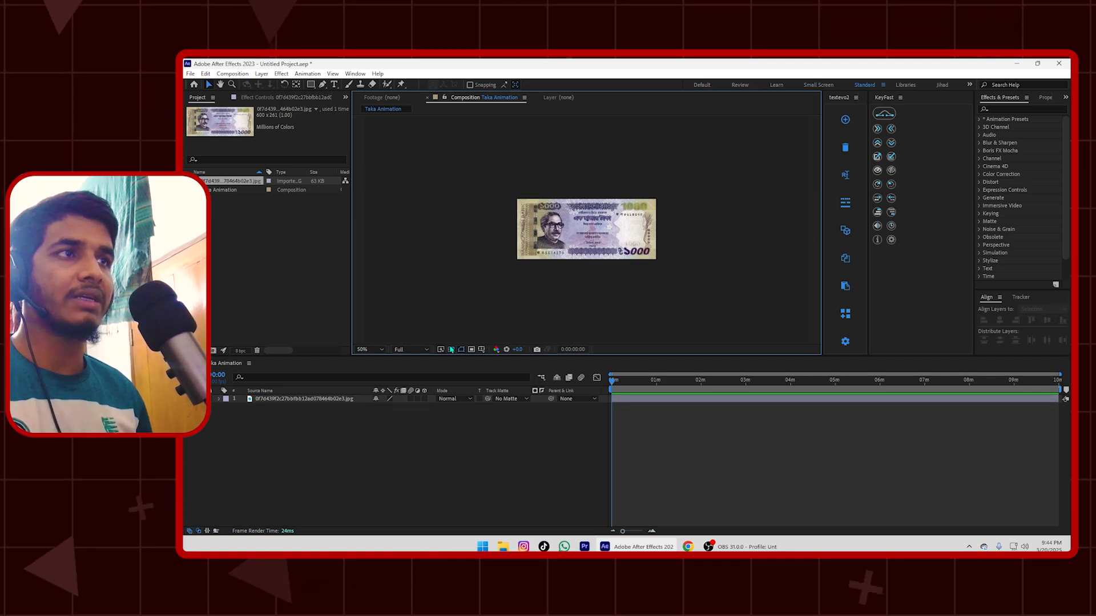
click(451, 350)
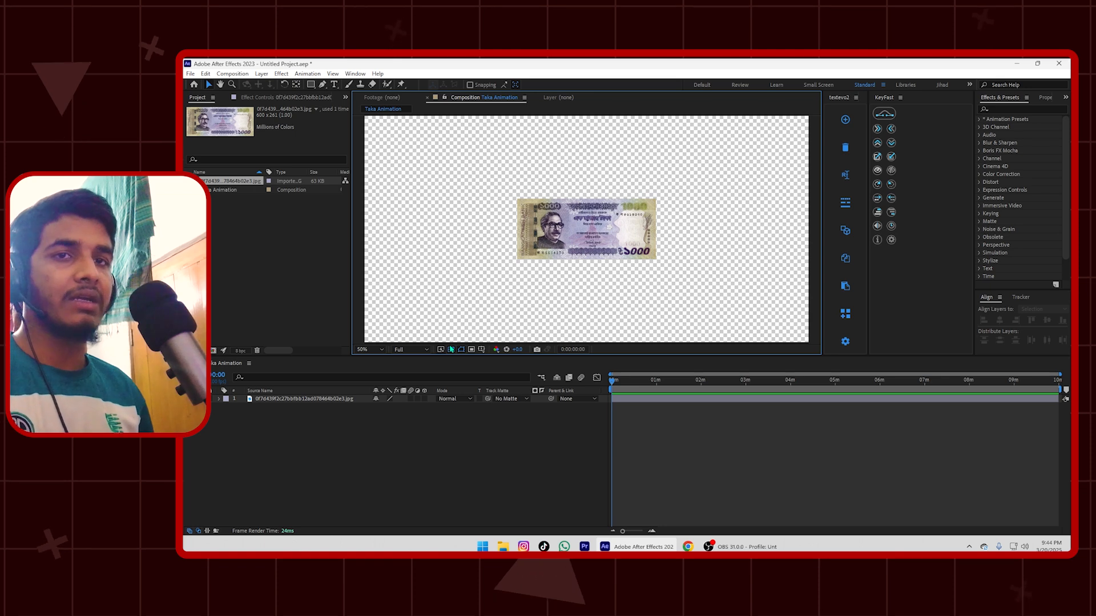
click(451, 350)
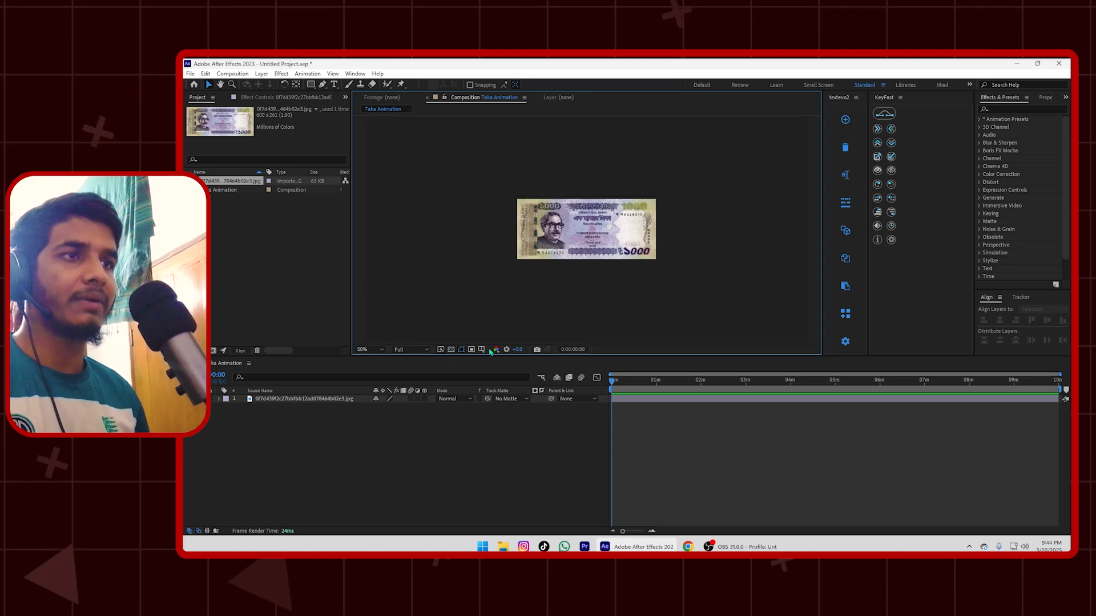
Step: Show the Proportional Grid overlay in the composition view
click(482, 350)
click(481, 350)
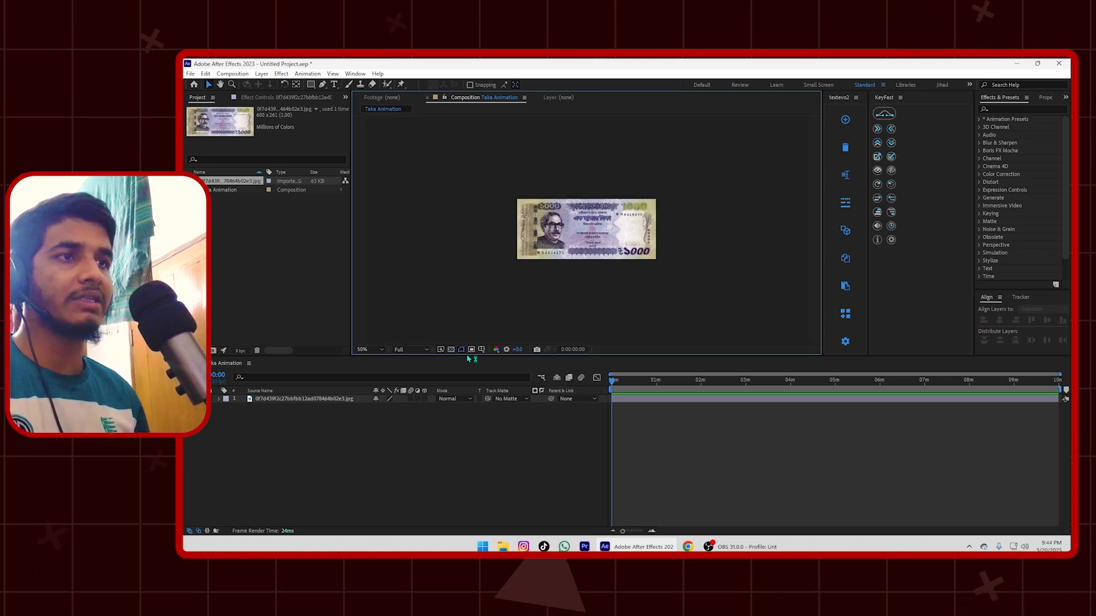
click(482, 350)
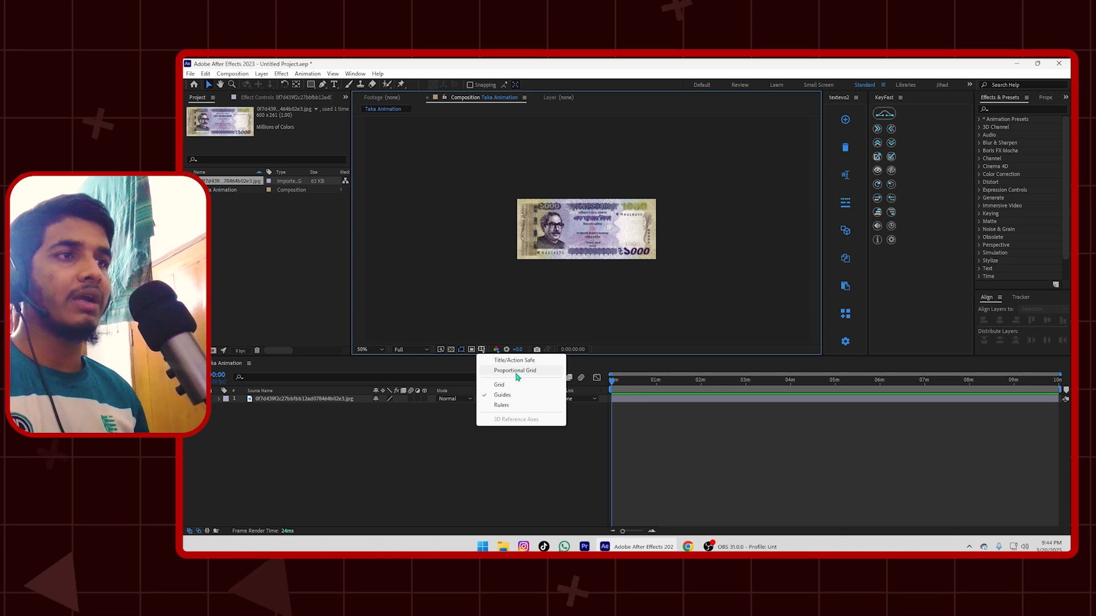
click(519, 371)
click(482, 350)
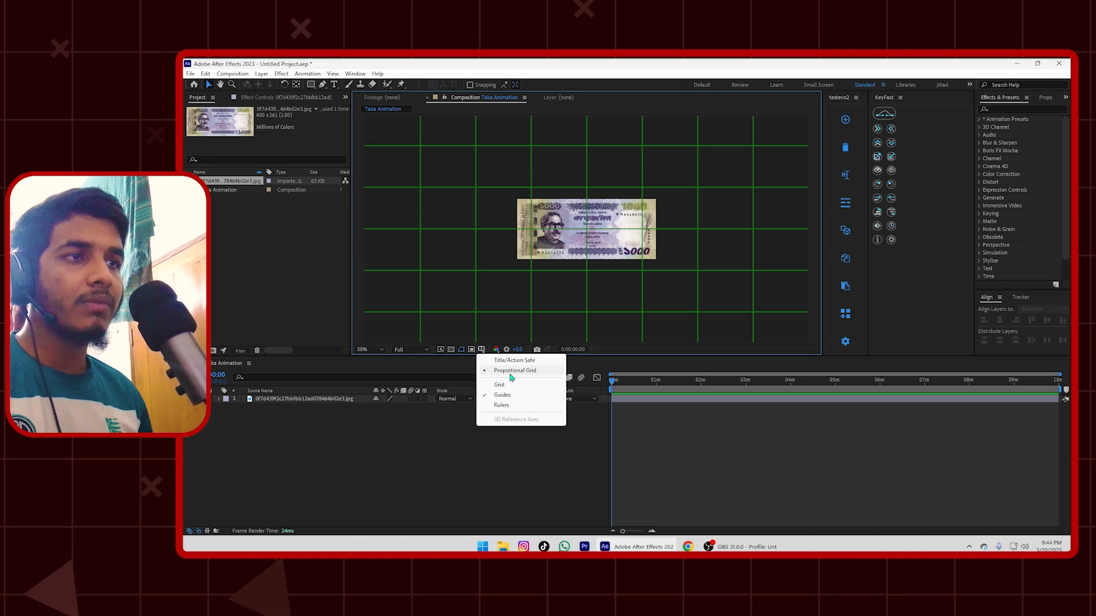
click(511, 371)
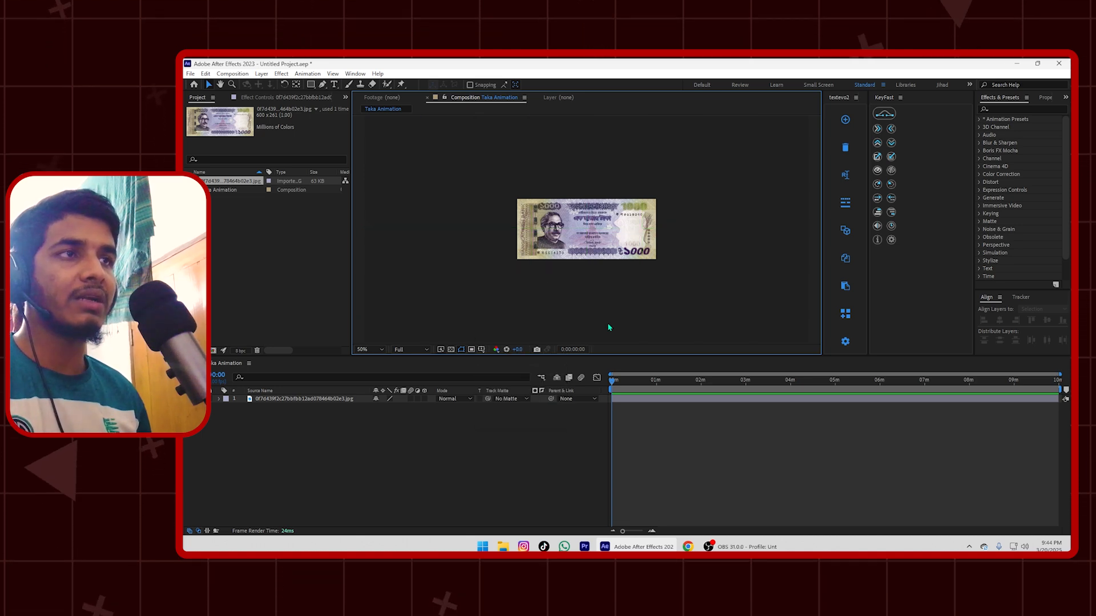
click(482, 350)
click(512, 372)
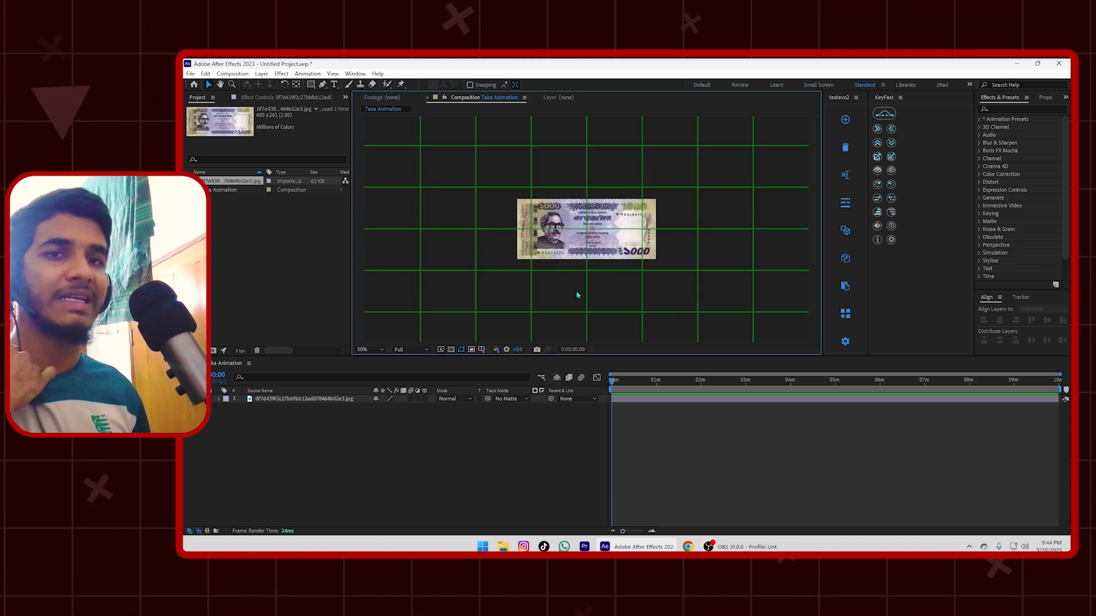
Step: Move the note horizontally until its left edge meets the grid's vertical centre line
click(282, 398)
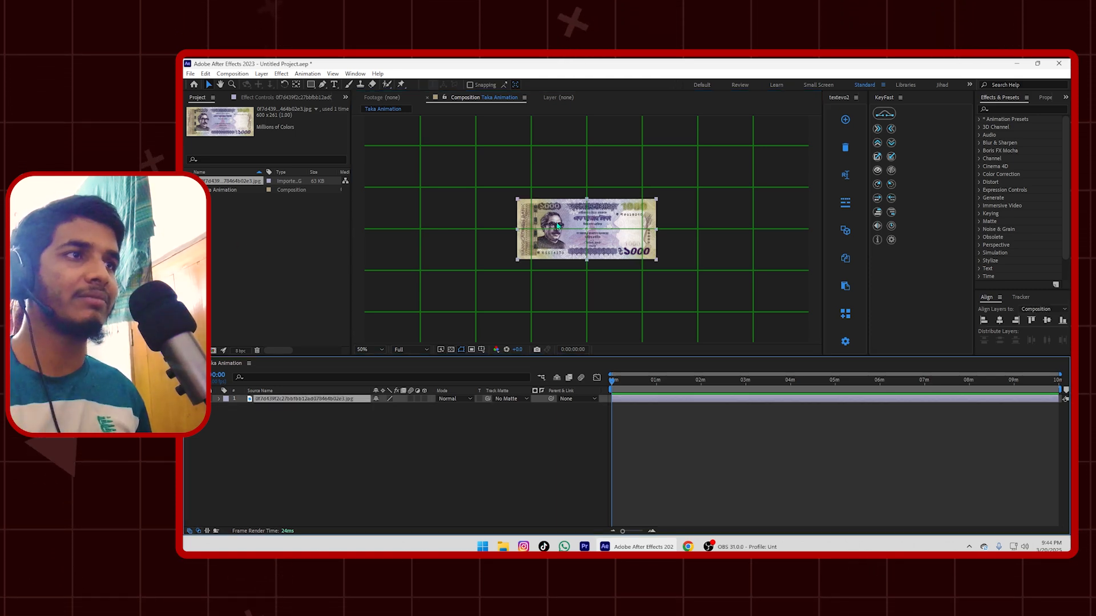
drag(554, 225, 622, 224)
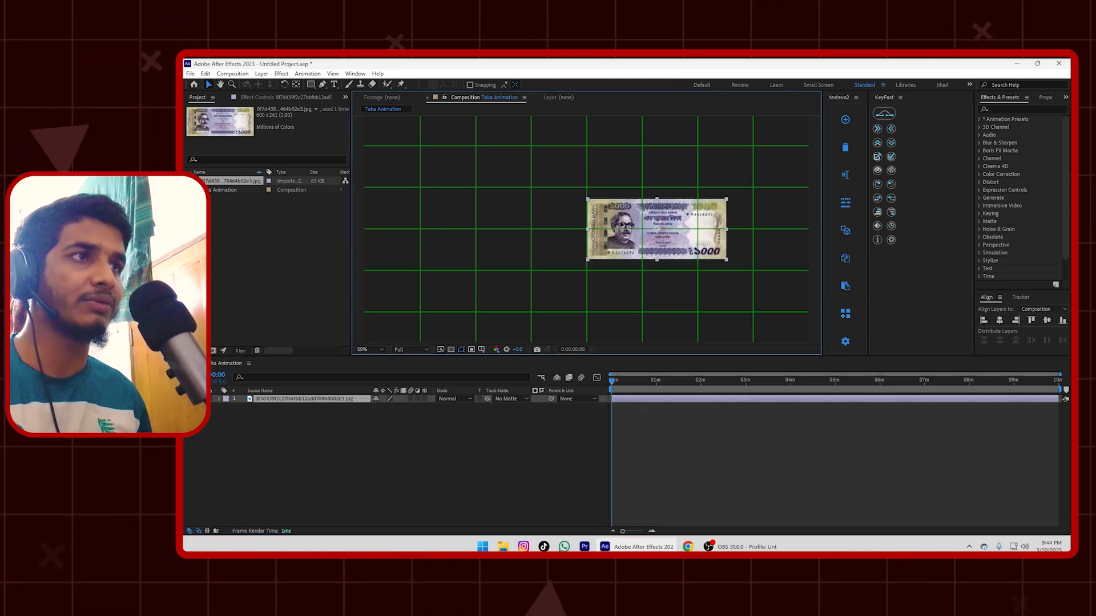
Step: Show the note layer's Rotation property, try rotating the note about its middle, and undo the rotation
click(307, 400)
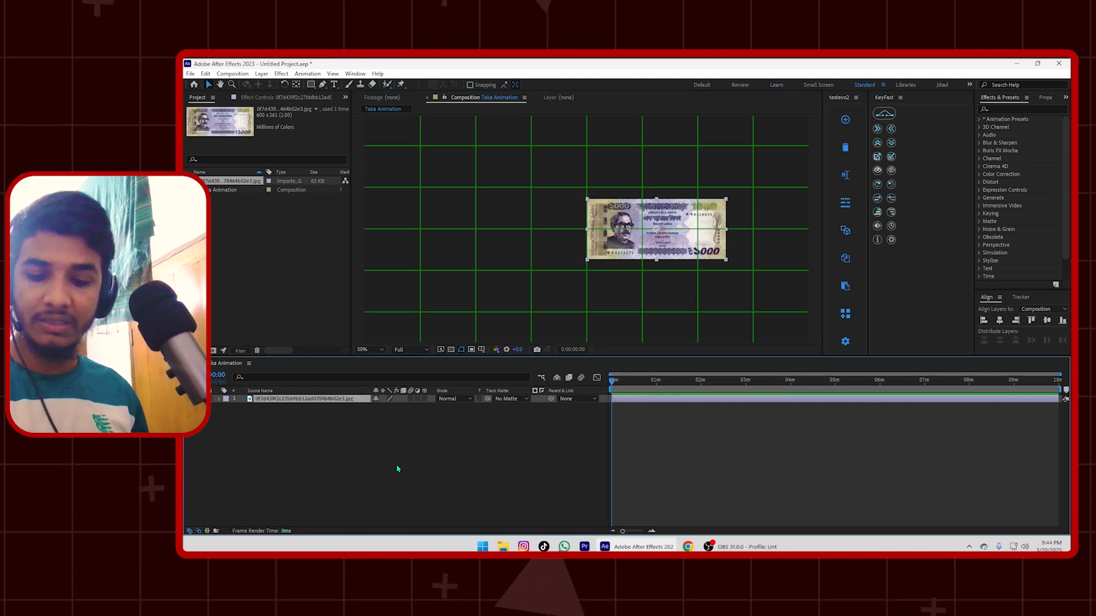
key(r)
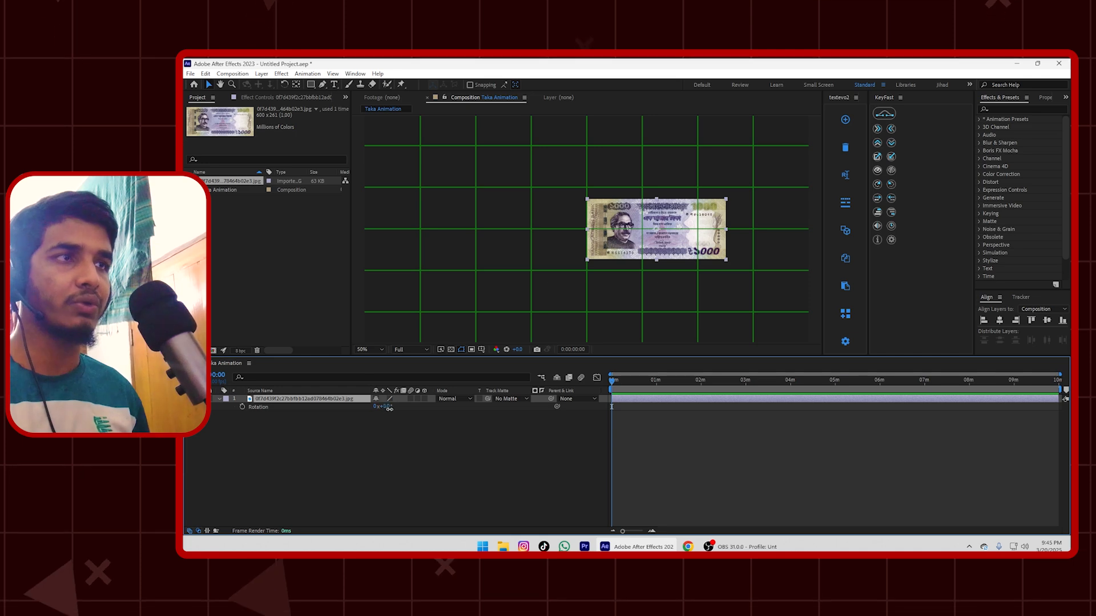
drag(383, 407, 418, 429)
key(ctrl+z)
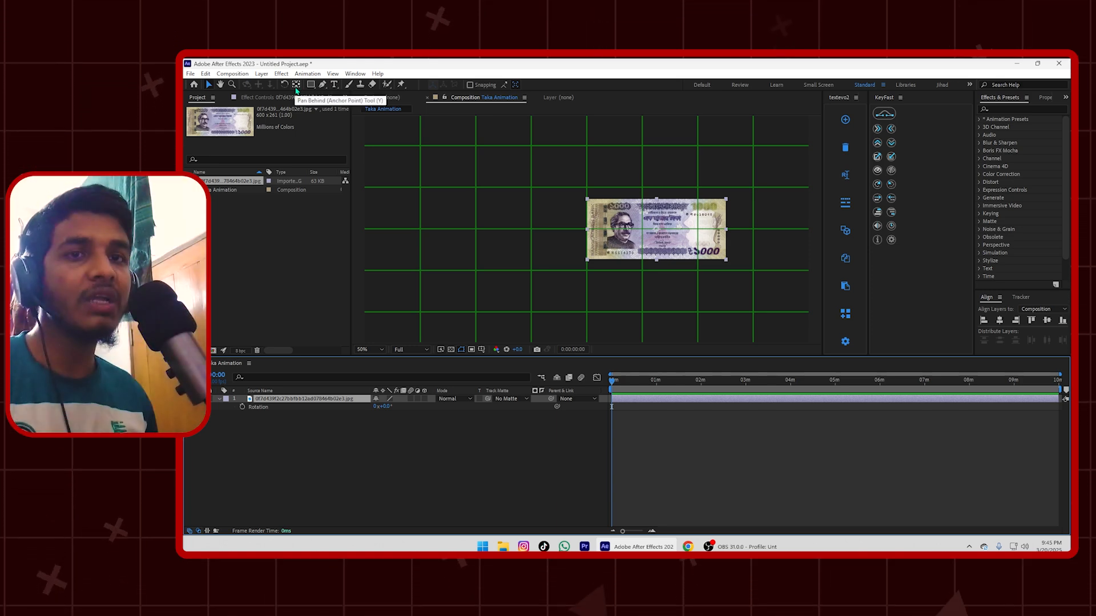
Step: Move the note's anchor point to the middle of its left edge, then test the rotation and undo it
click(296, 84)
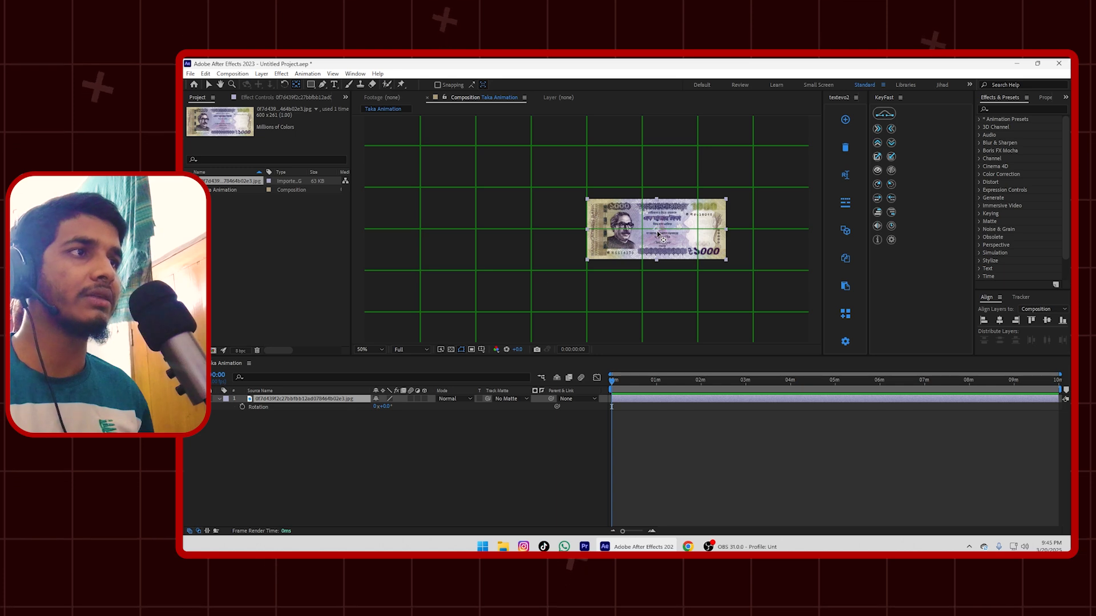
drag(656, 230, 589, 229)
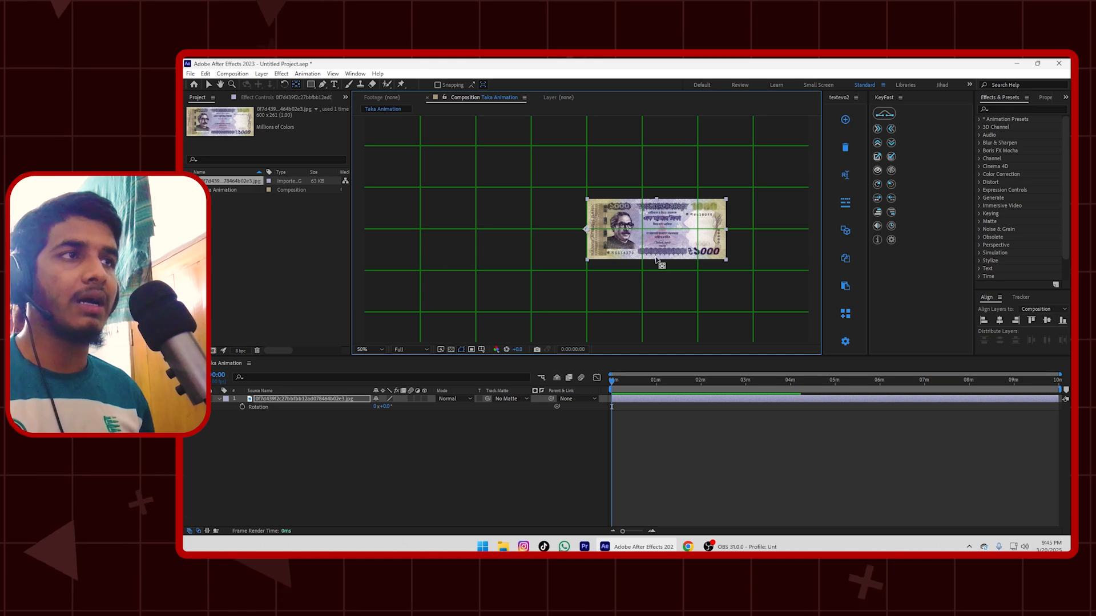
drag(384, 407, 415, 405)
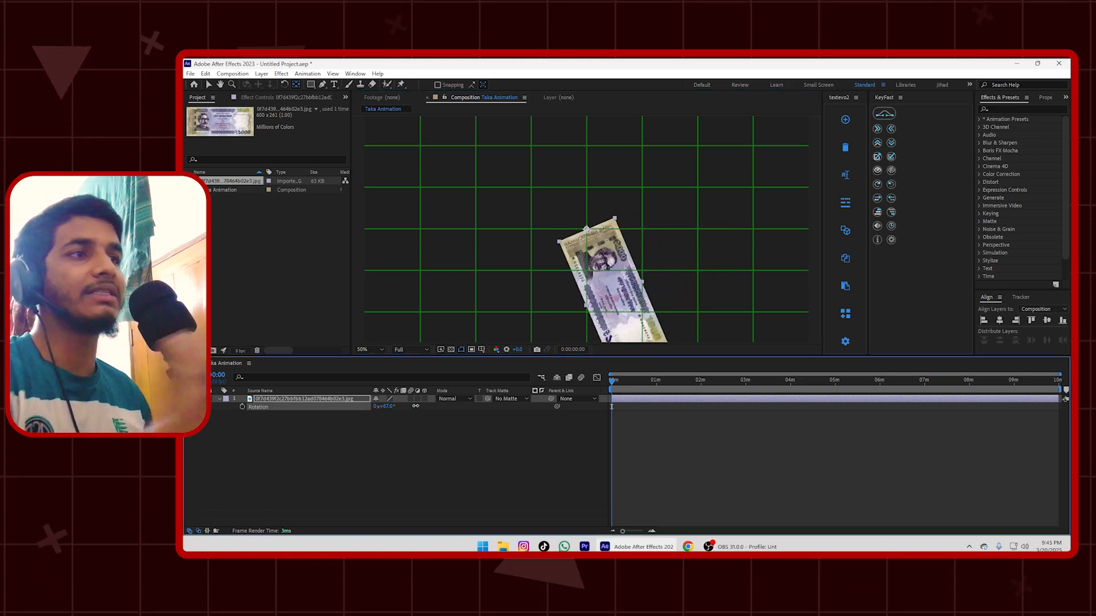
key(ctrl+z)
Step: Scale the note layer down to 60%
click(317, 400)
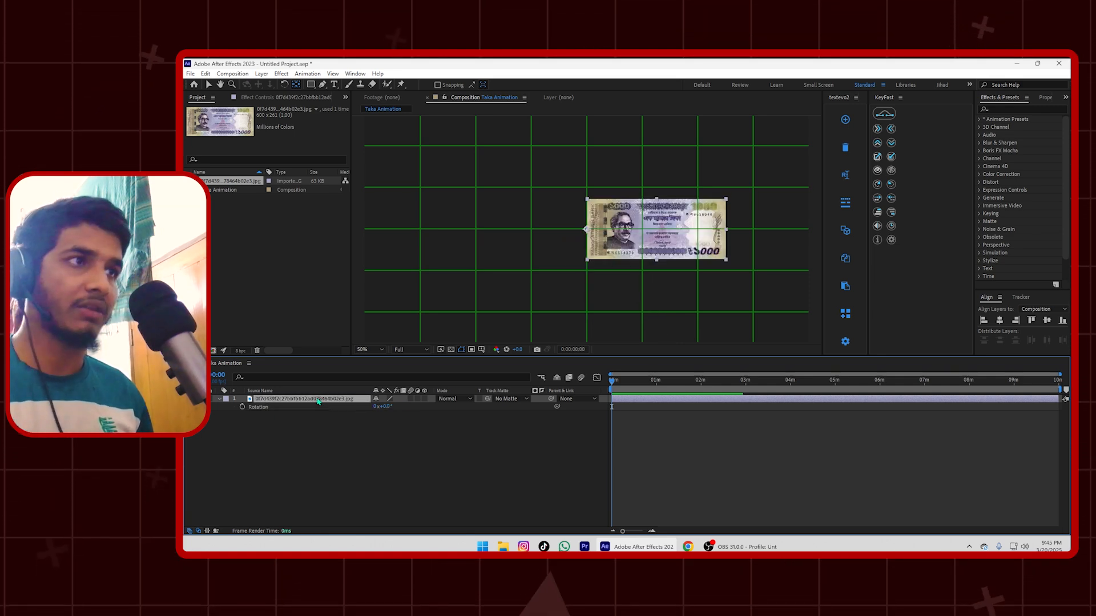
key(s)
drag(400, 409, 389, 412)
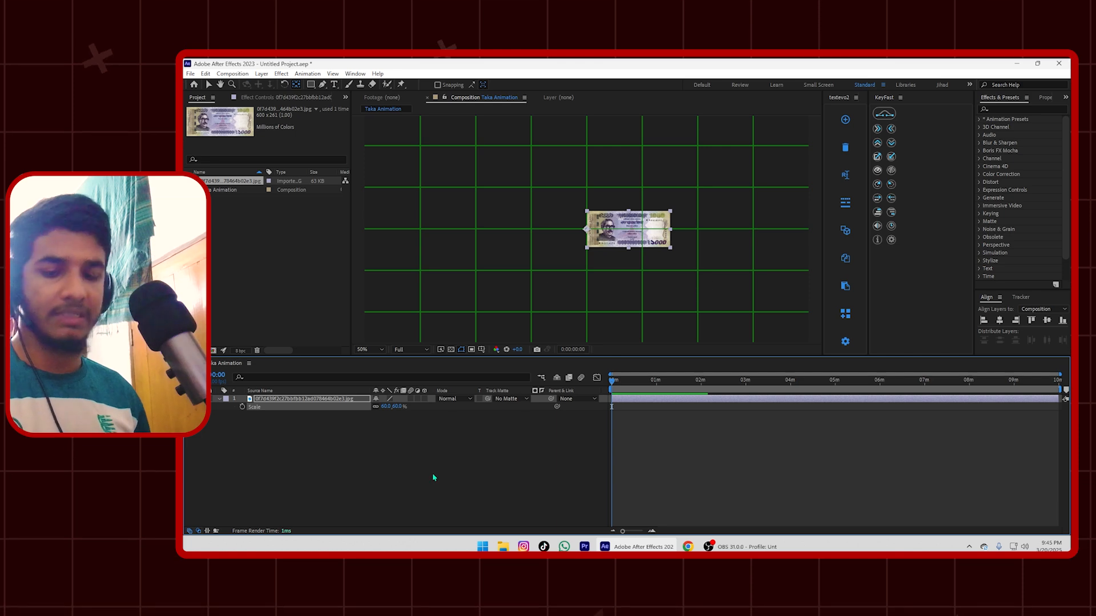
Step: Test rotating the scaled note about its left-edge anchor point, undo it, and return to the Selection tool
key(r)
drag(391, 406, 449, 404)
key(ctrl+z)
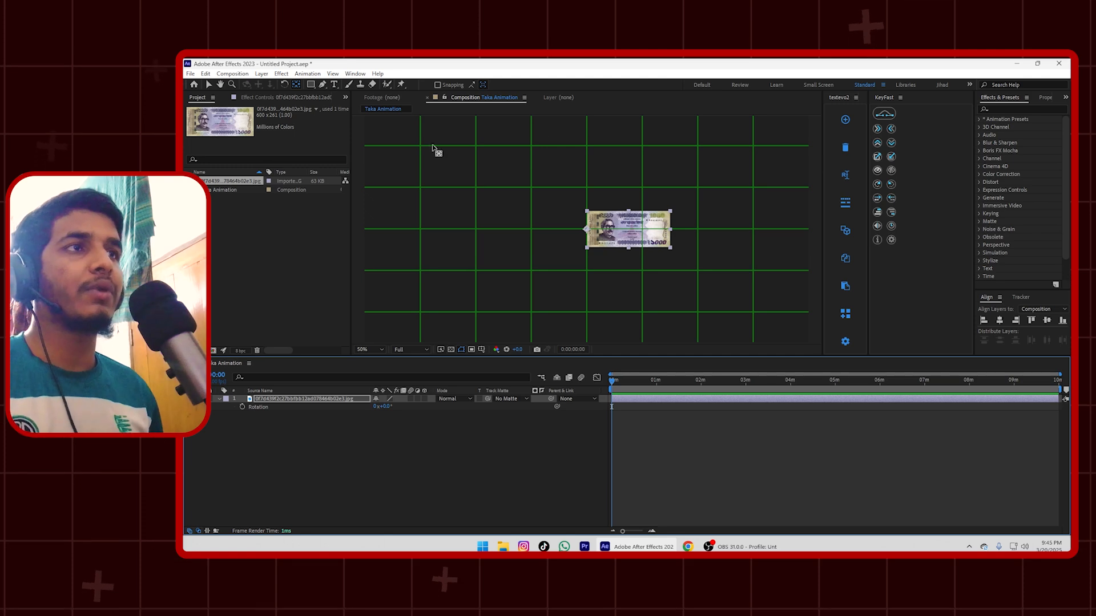
click(209, 85)
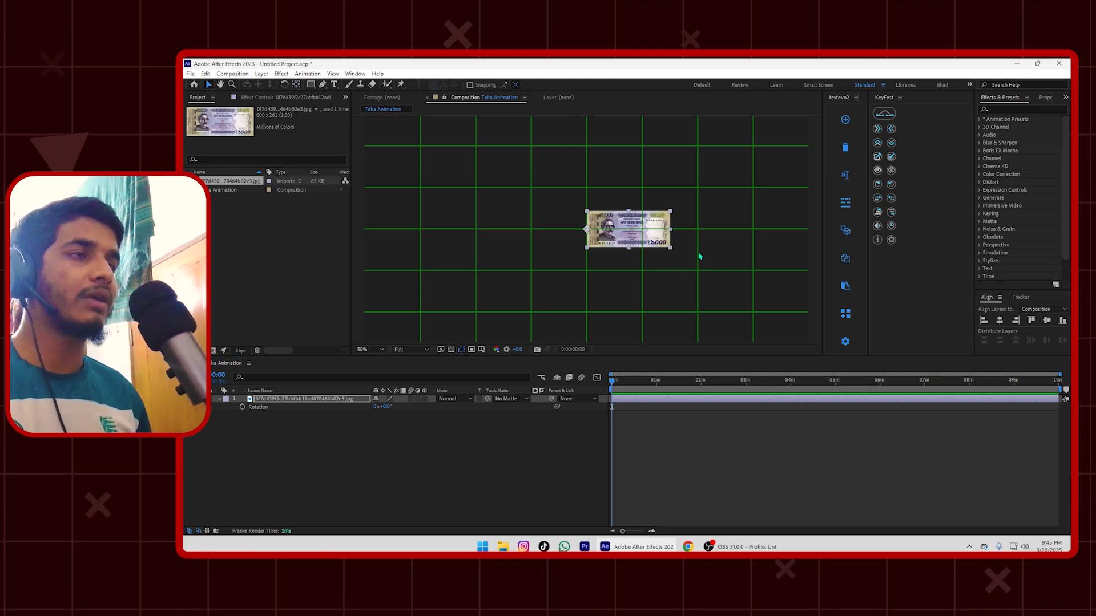
right_click(263, 440)
click(268, 486)
right_click(262, 454)
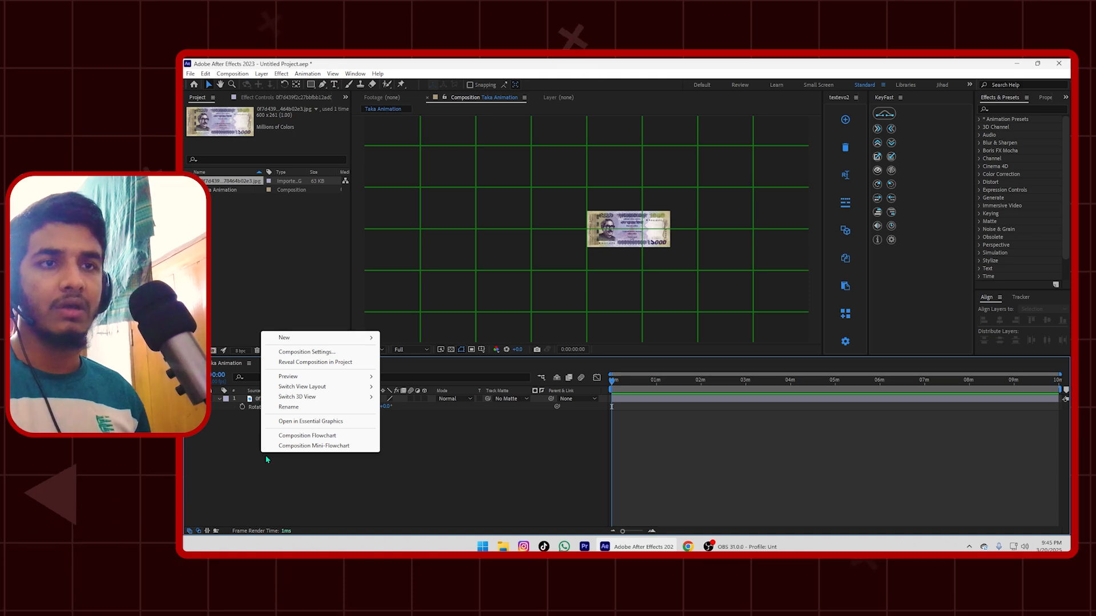
click(265, 460)
right_click(254, 437)
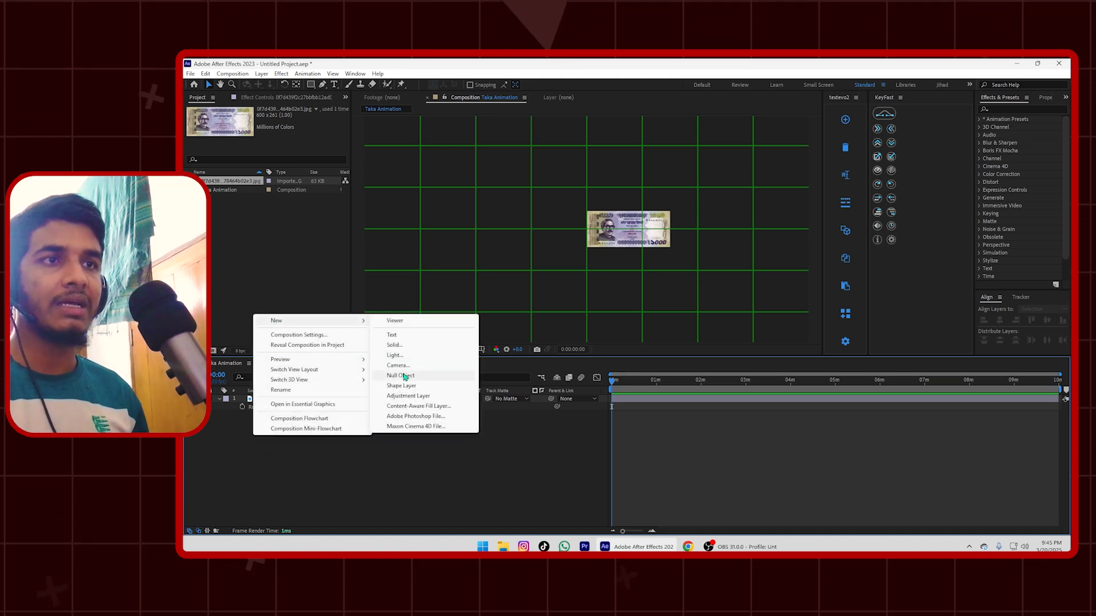
click(259, 489)
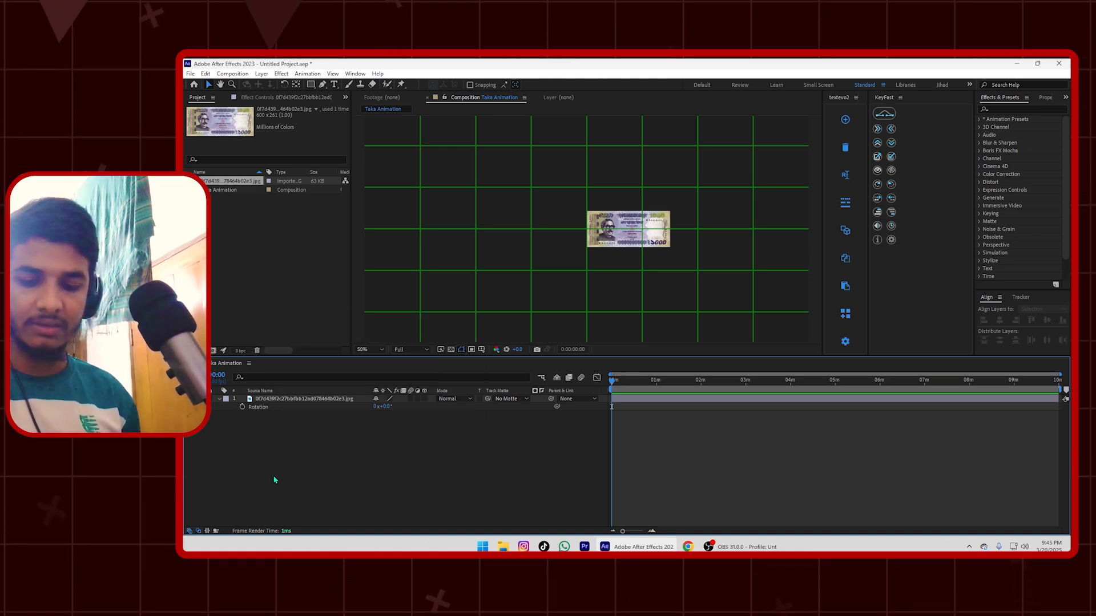
key(ctrl+space)
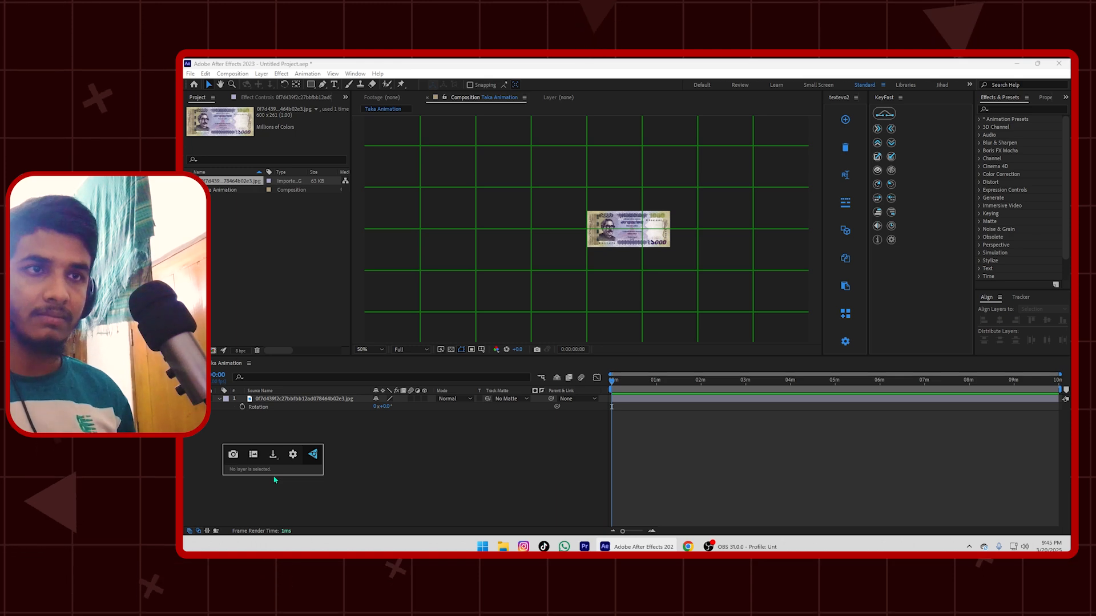
key(Escape)
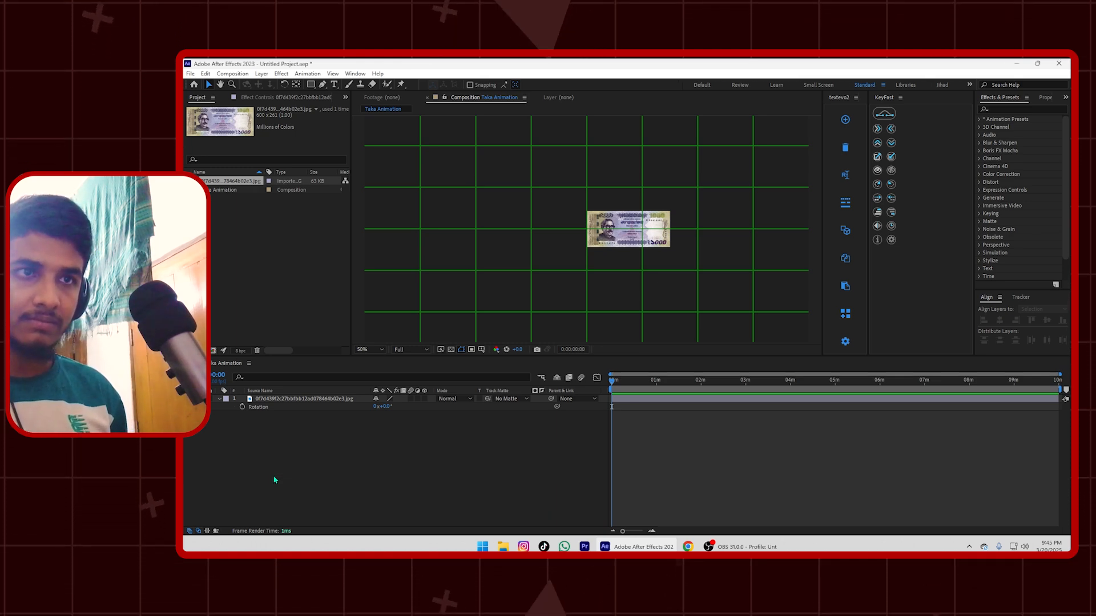
key(ctrl+space)
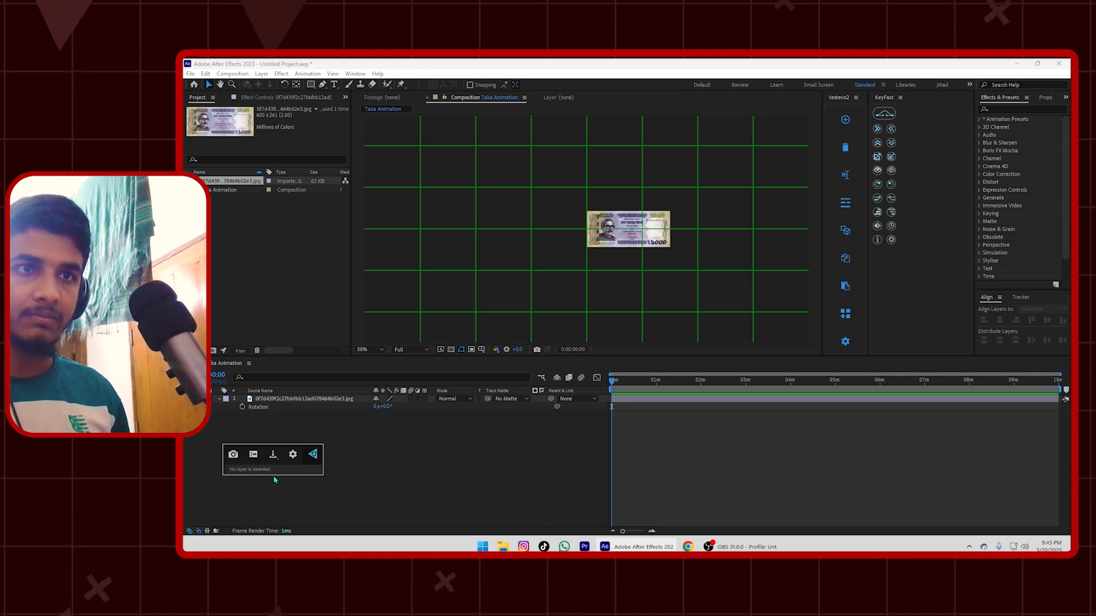
click(272, 457)
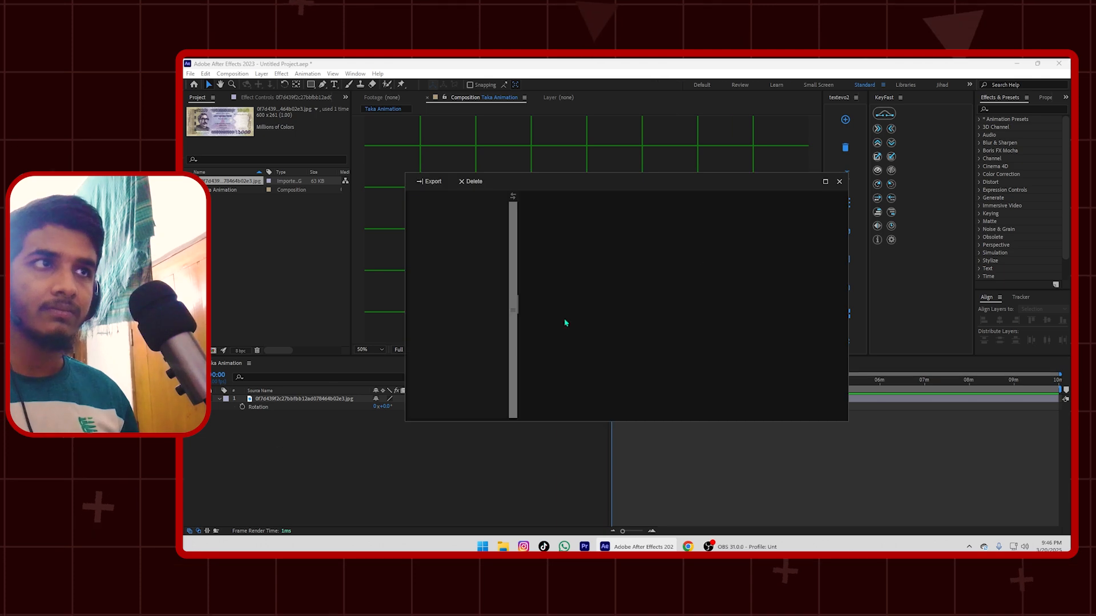
click(839, 182)
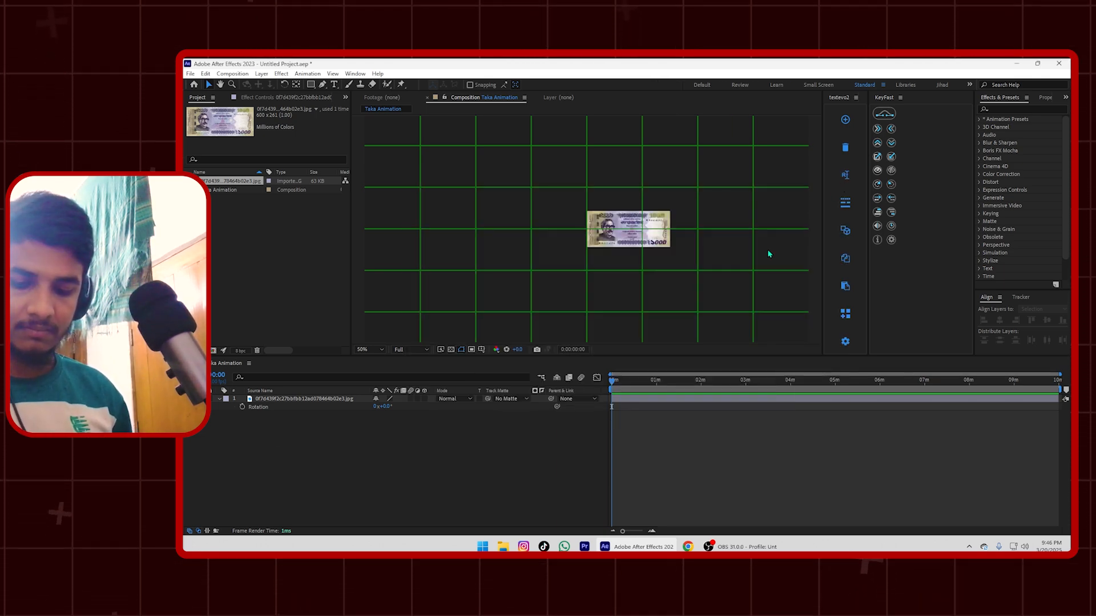
key(ctrl+space)
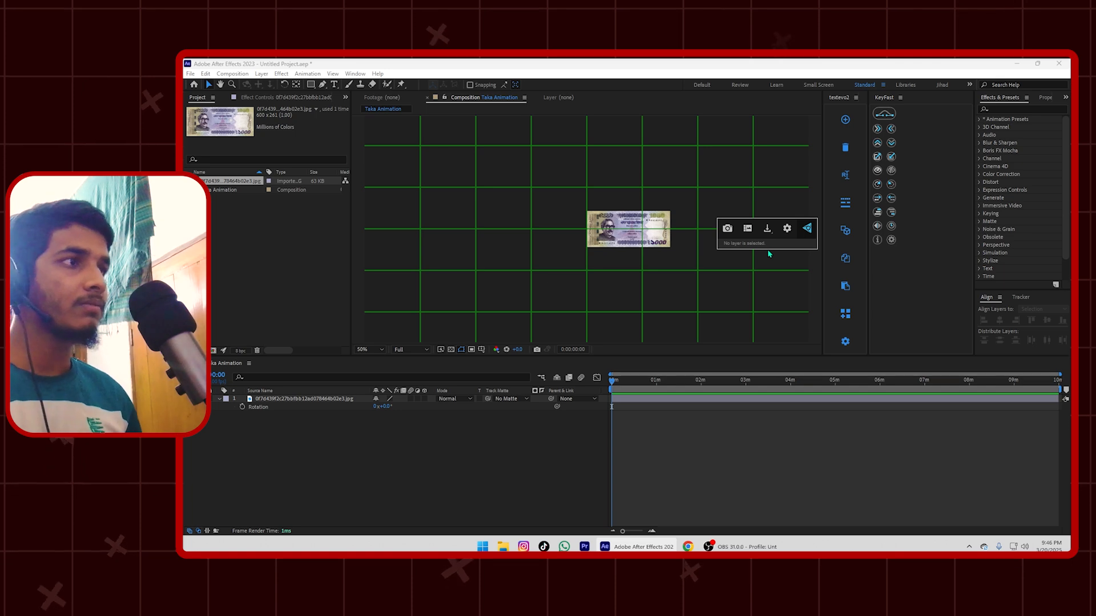
click(275, 454)
Step: Add a null object to the Taka Animation composition above the note layer
key(ctrl+a)
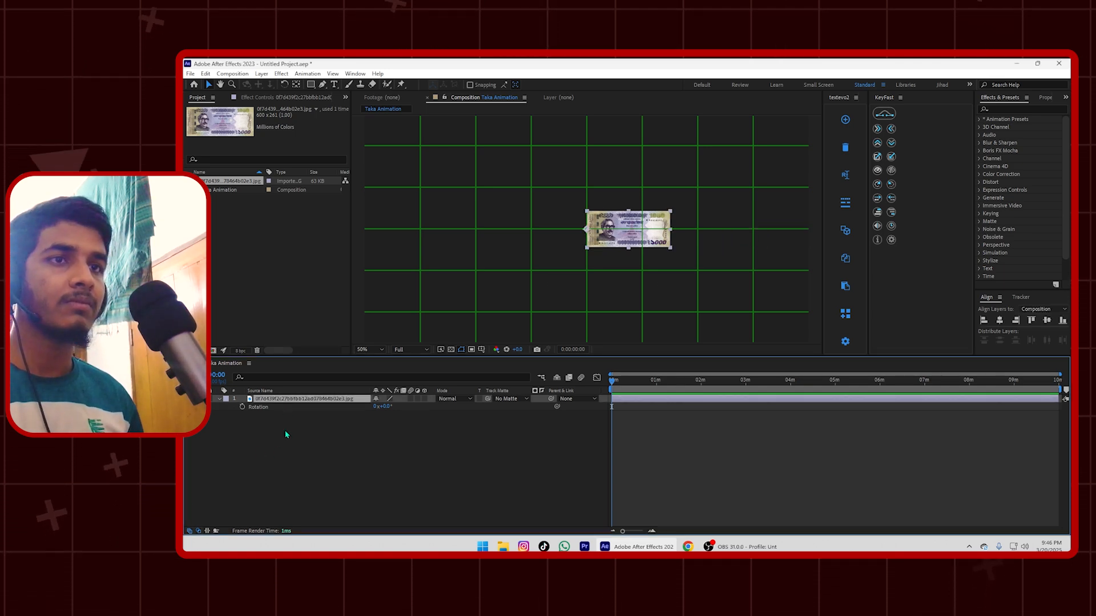
right_click(287, 430)
mouse_move(343, 316)
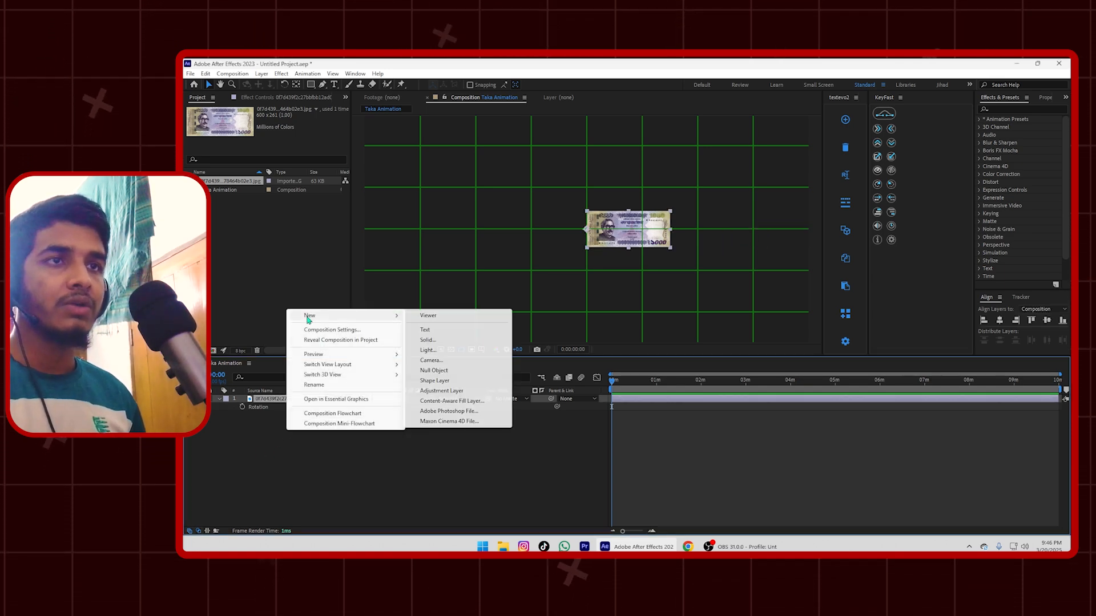
click(450, 370)
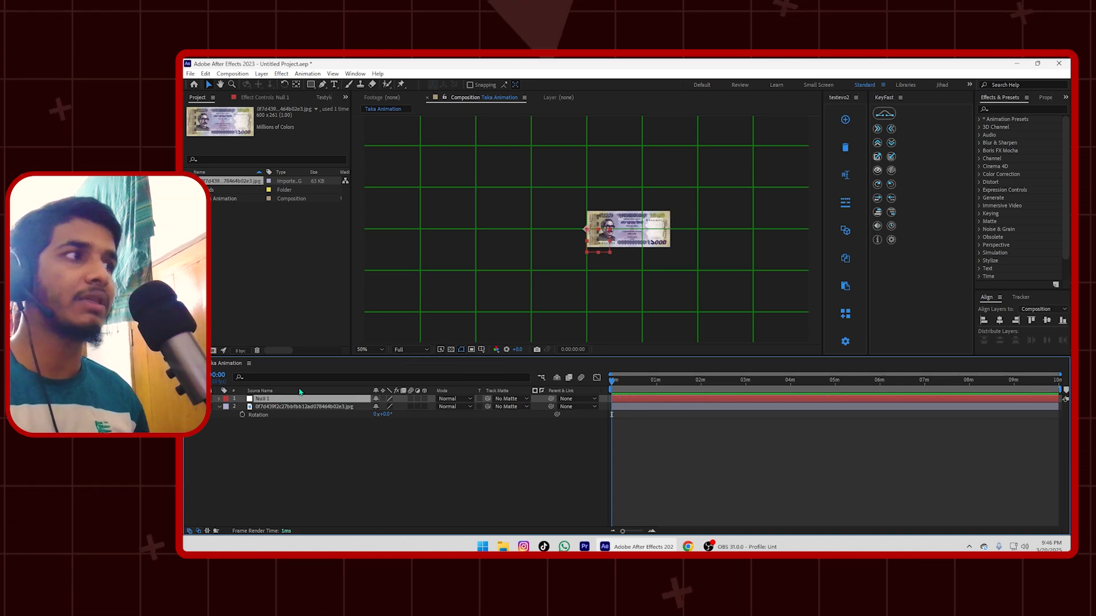
Step: Search the effects and presets for "control" in English letters
click(1012, 108)
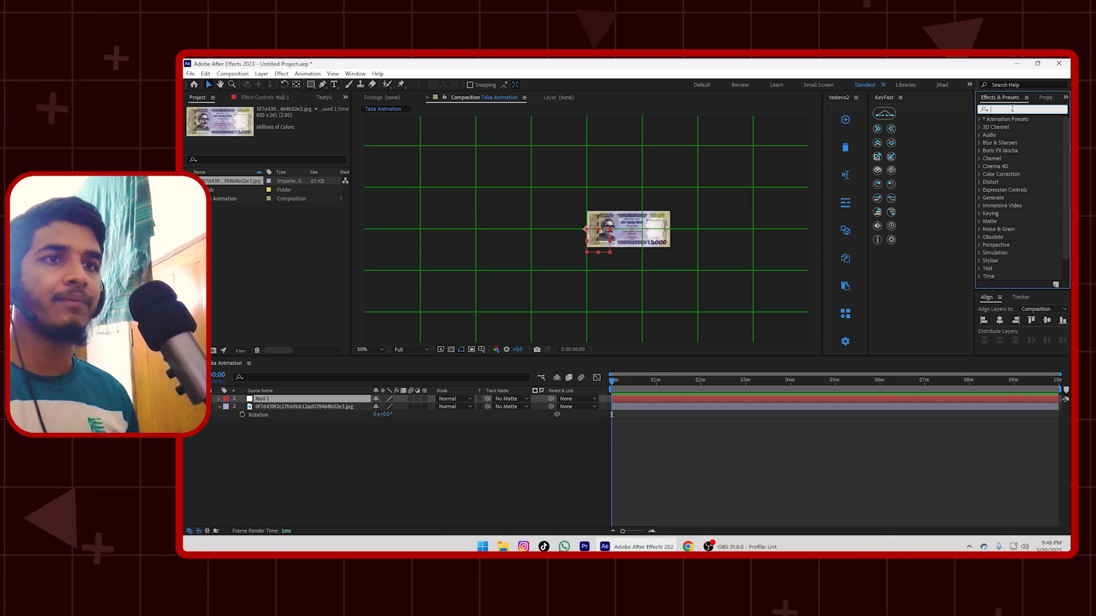
click(360, 456)
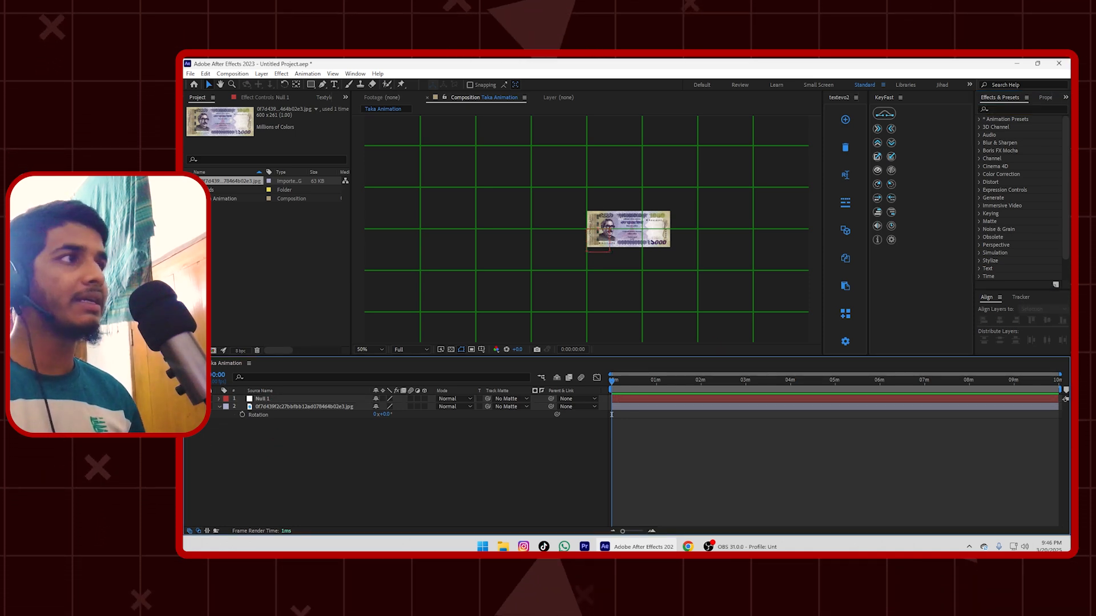
click(1009, 107)
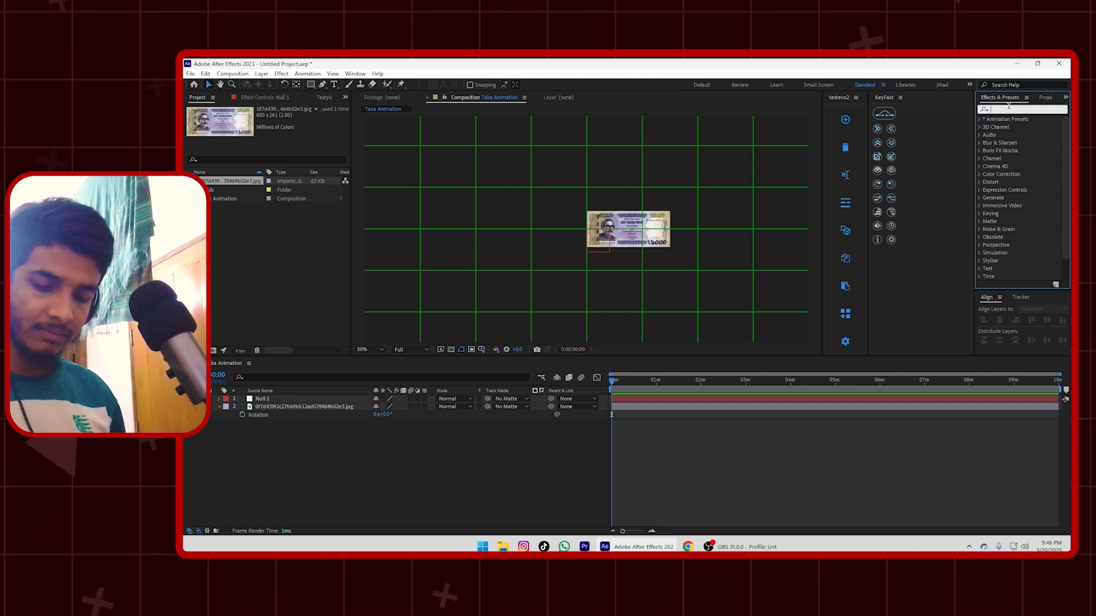
text(control)
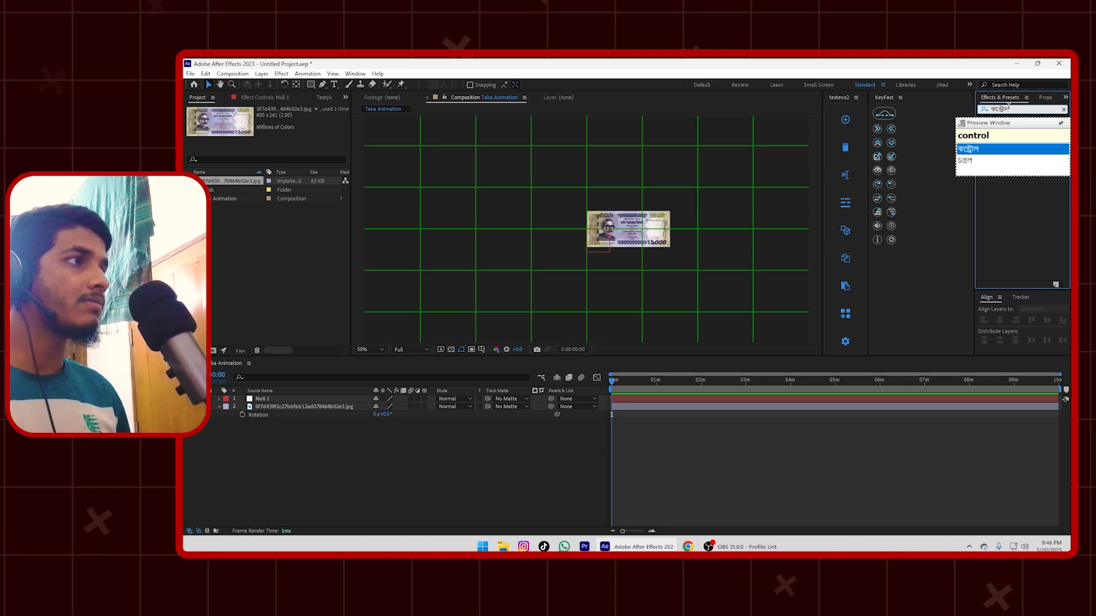
key(ctrl+a)
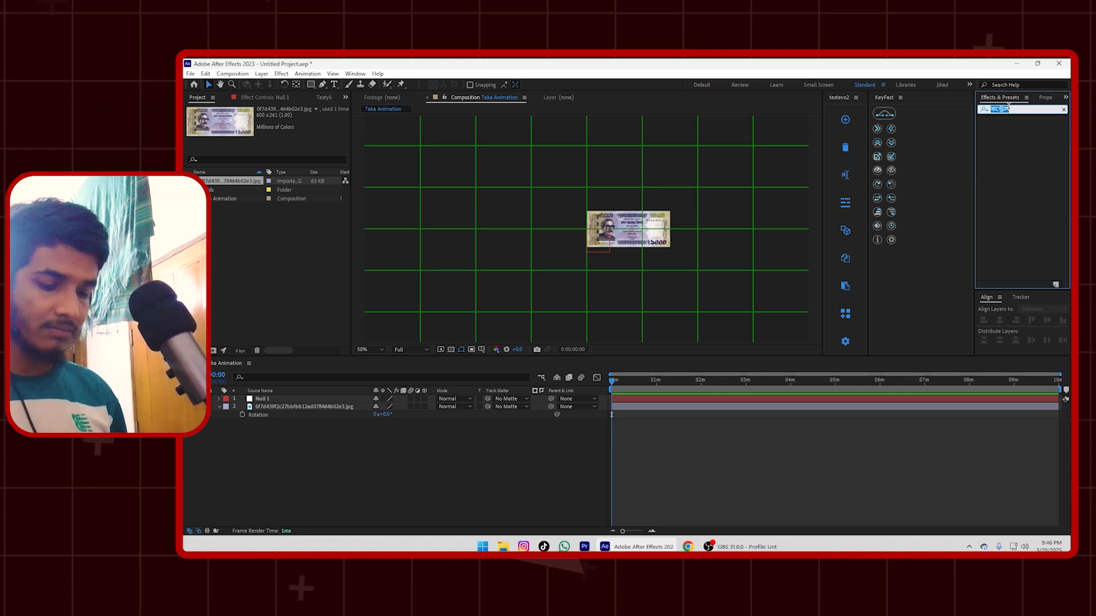
key(BackSpace)
text(control)
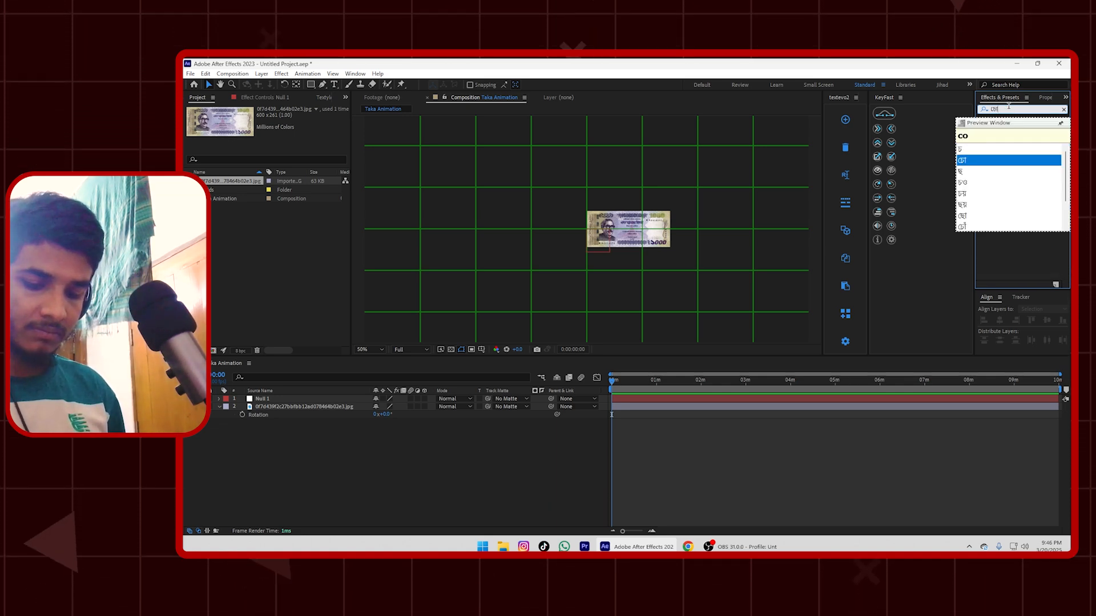
key(ctrl+a)
key(BackSpace)
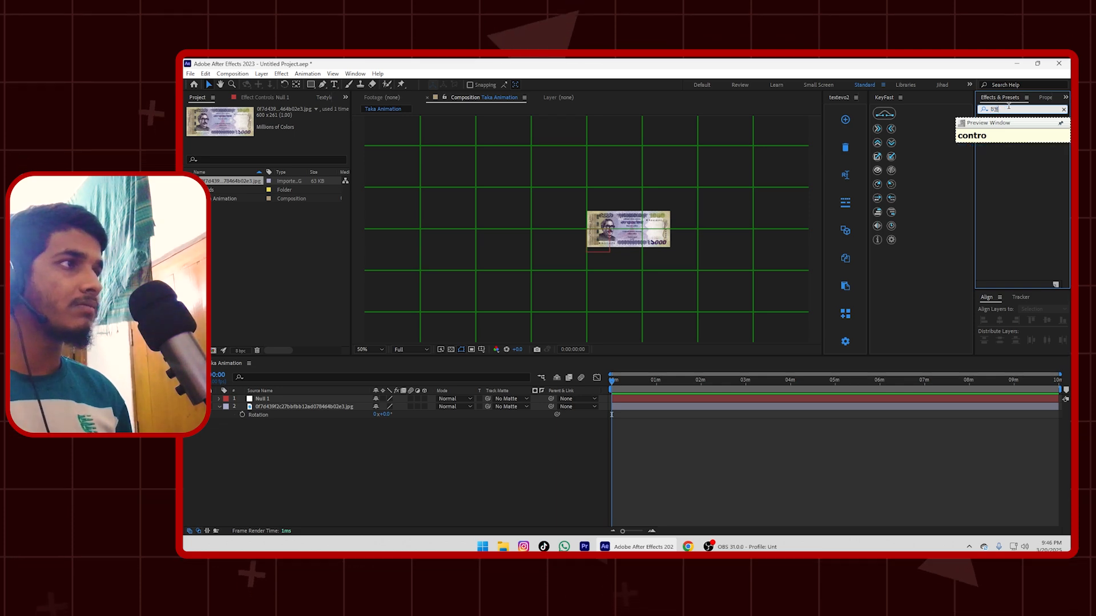
text(control)
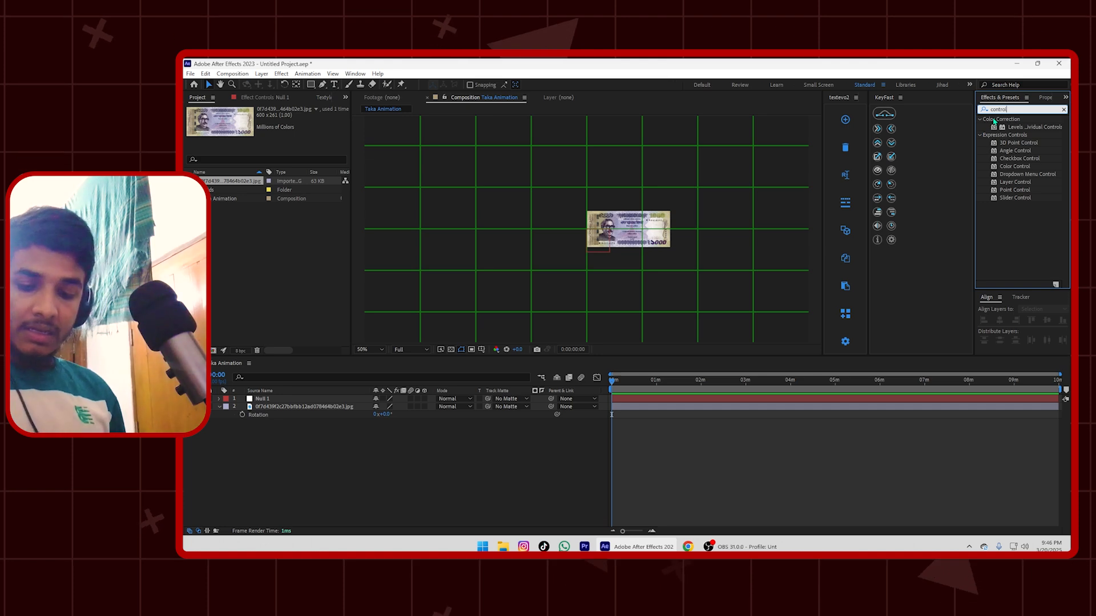
Step: Find the Slider Control effect by searching for "slider" and apply it to the null layer
key(ctrl+a)
key(BackSpace)
text(slider)
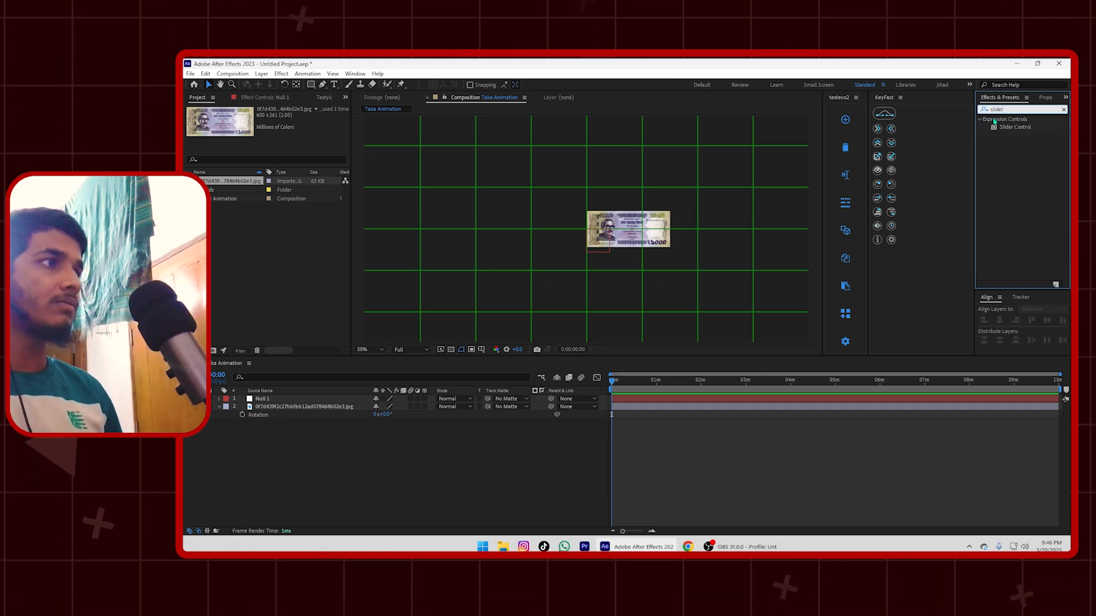
click(1013, 128)
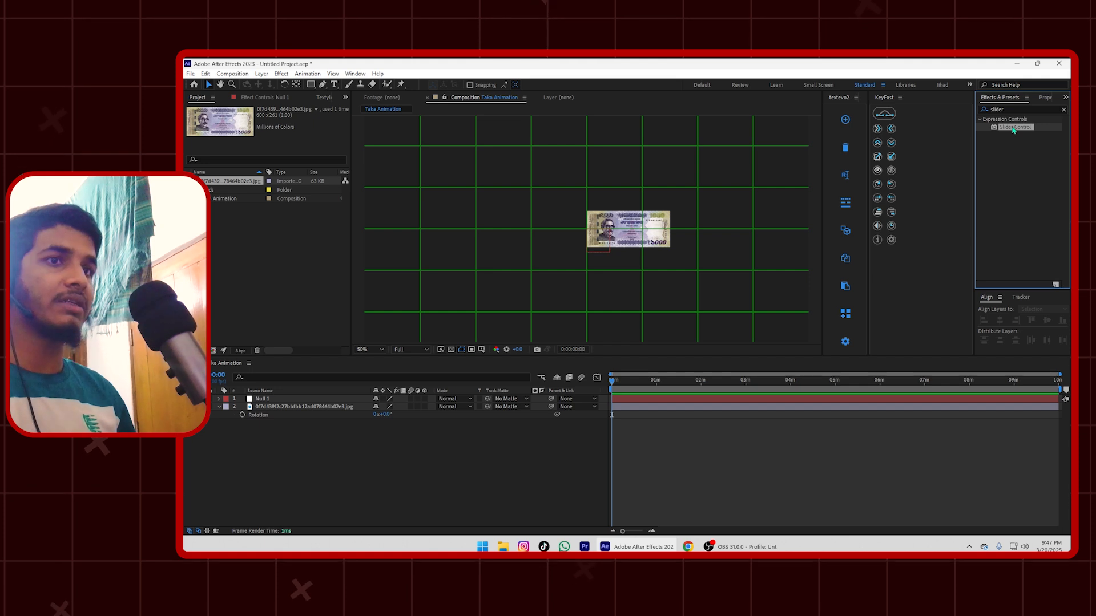
click(298, 399)
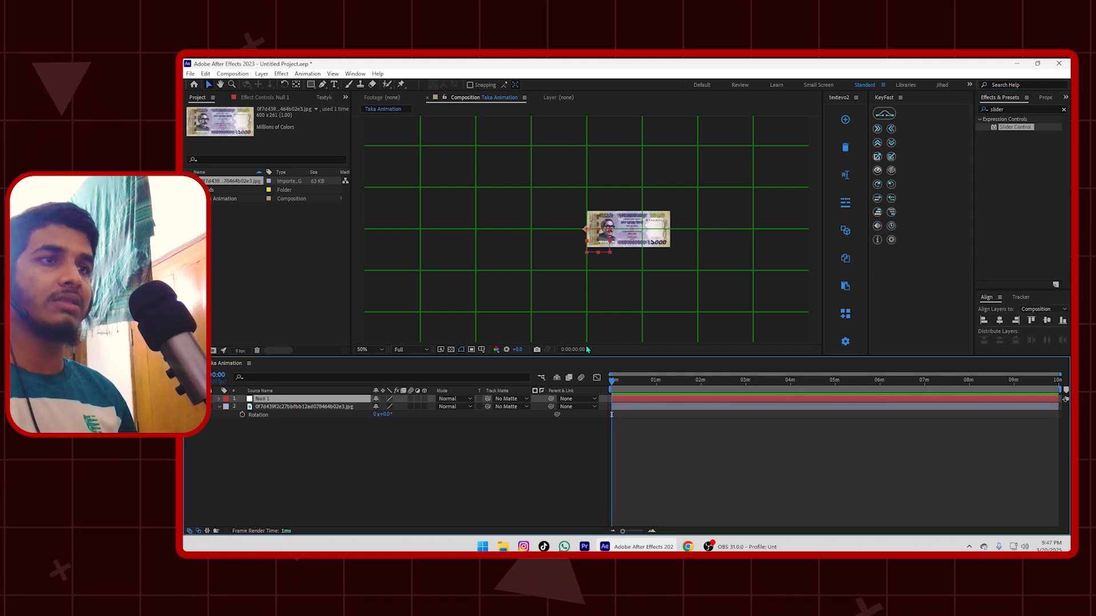
double_click(1011, 129)
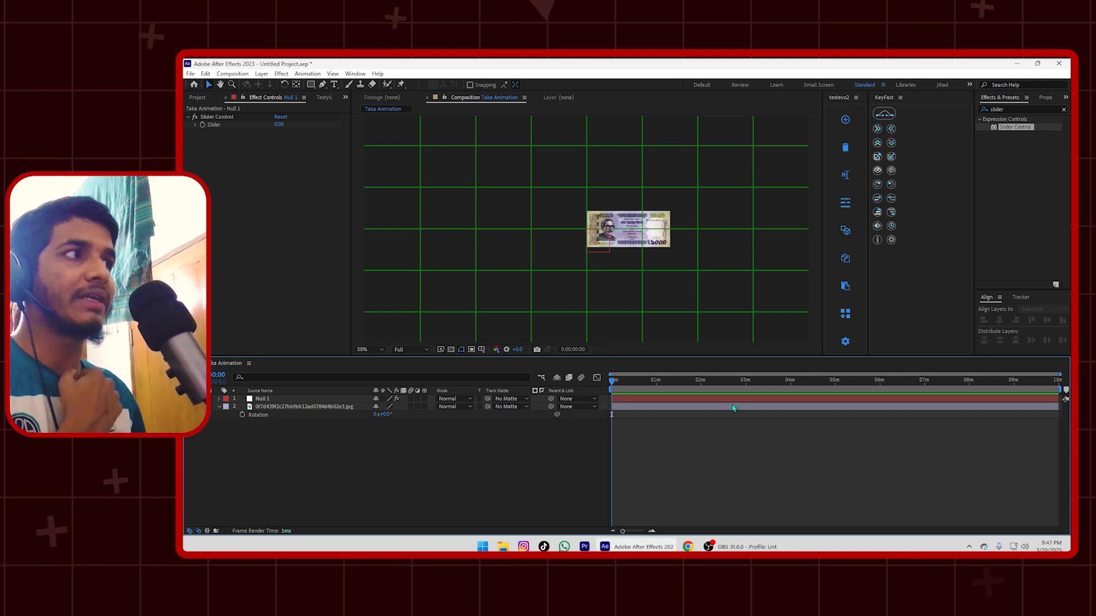
Step: Expand the null layer's effects in the timeline to reveal the Slider property of its Slider Control
click(265, 399)
click(220, 400)
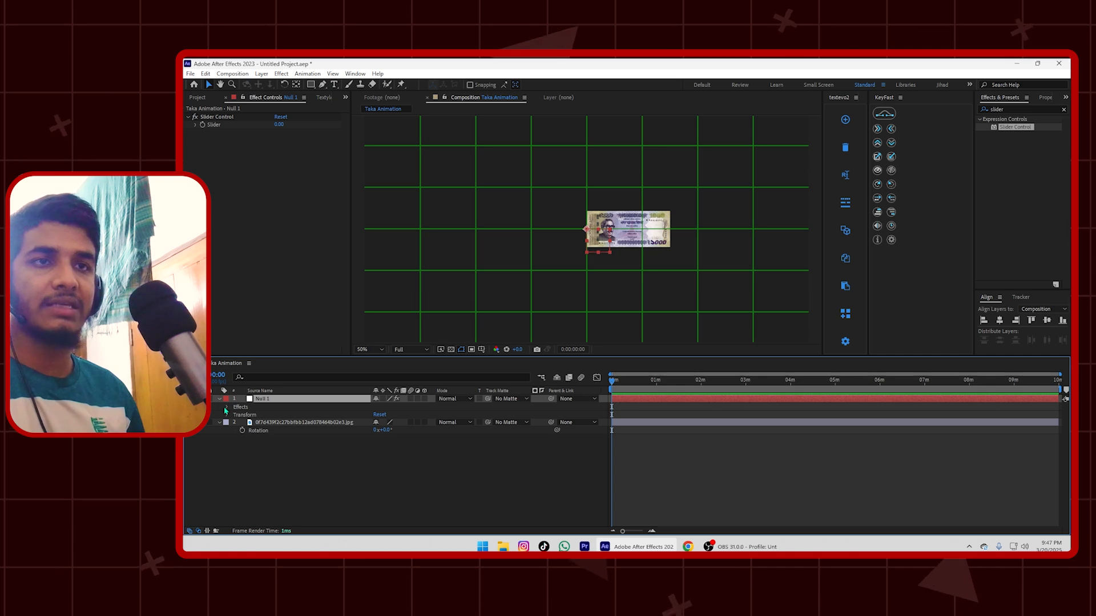
click(226, 407)
click(234, 415)
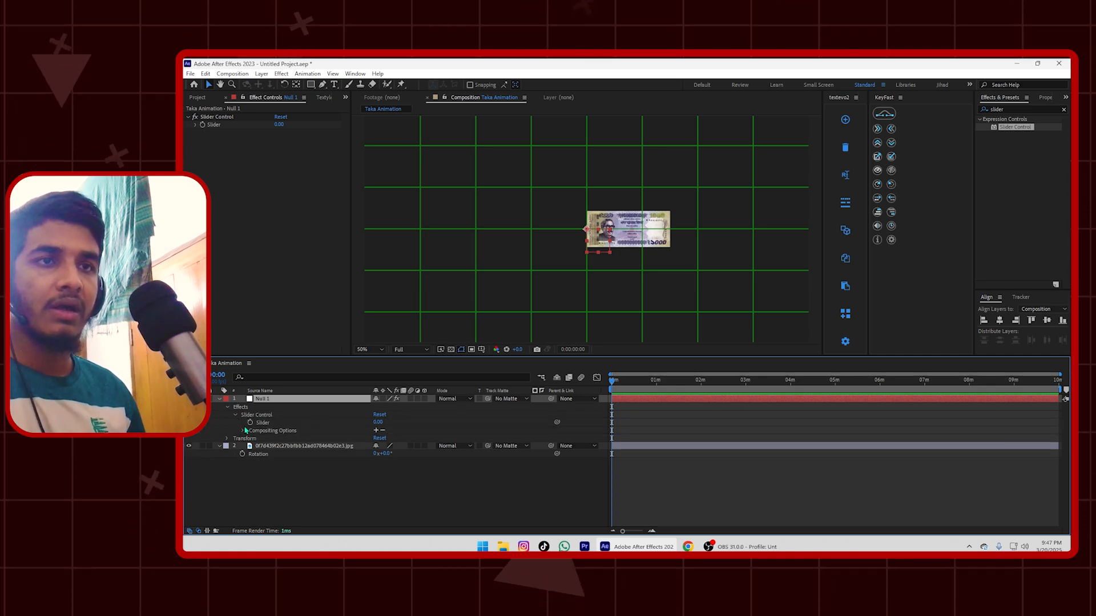
click(266, 425)
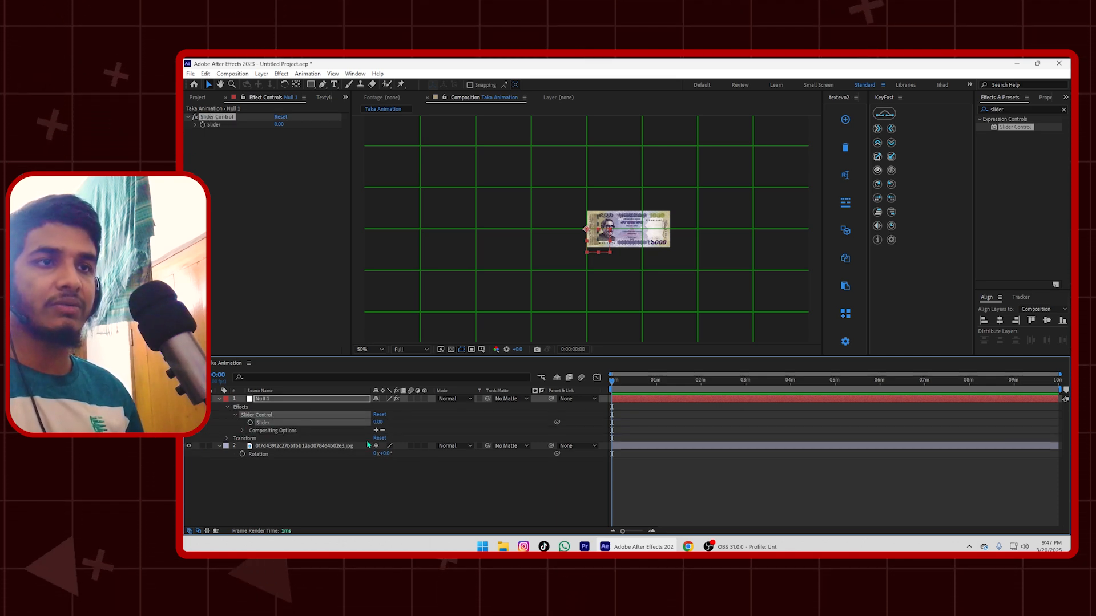
Step: Add an expression to the note layer's Rotation and link it to the null's Slider property
click(305, 445)
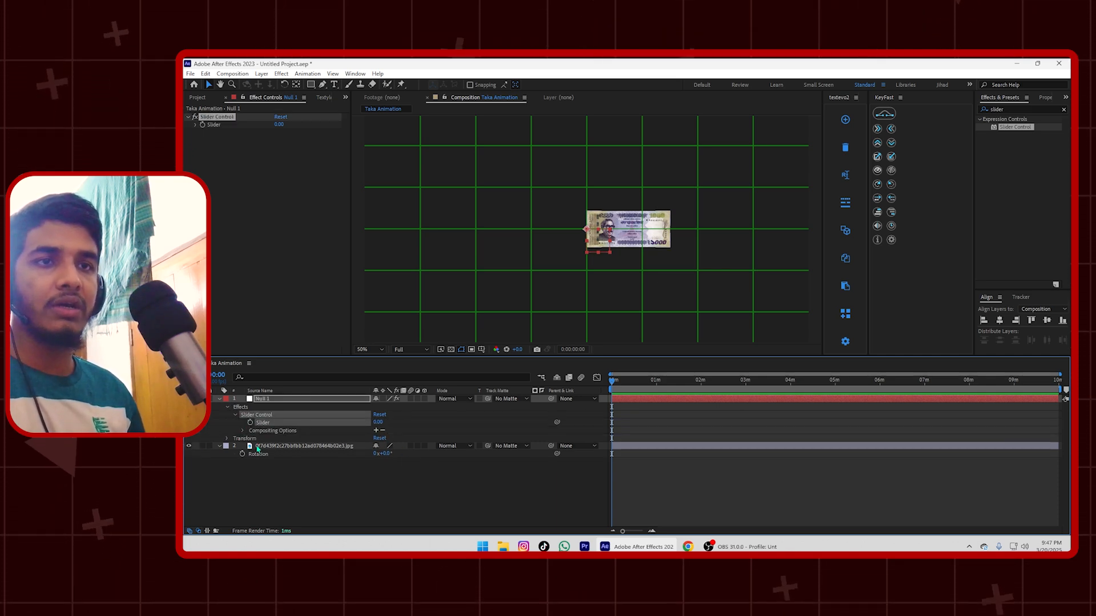
click(218, 447)
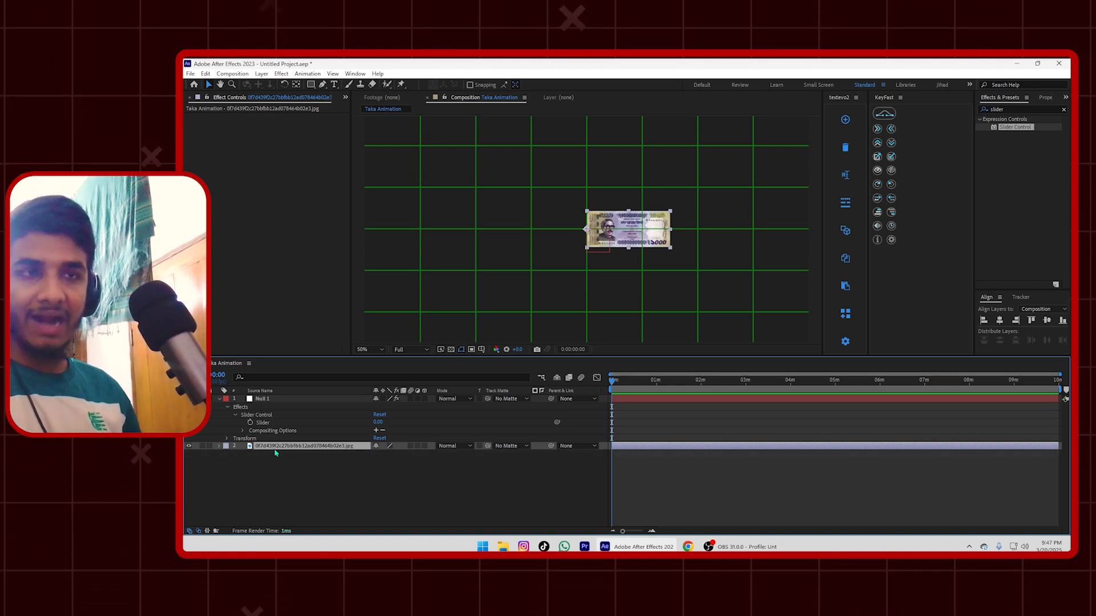
key(r)
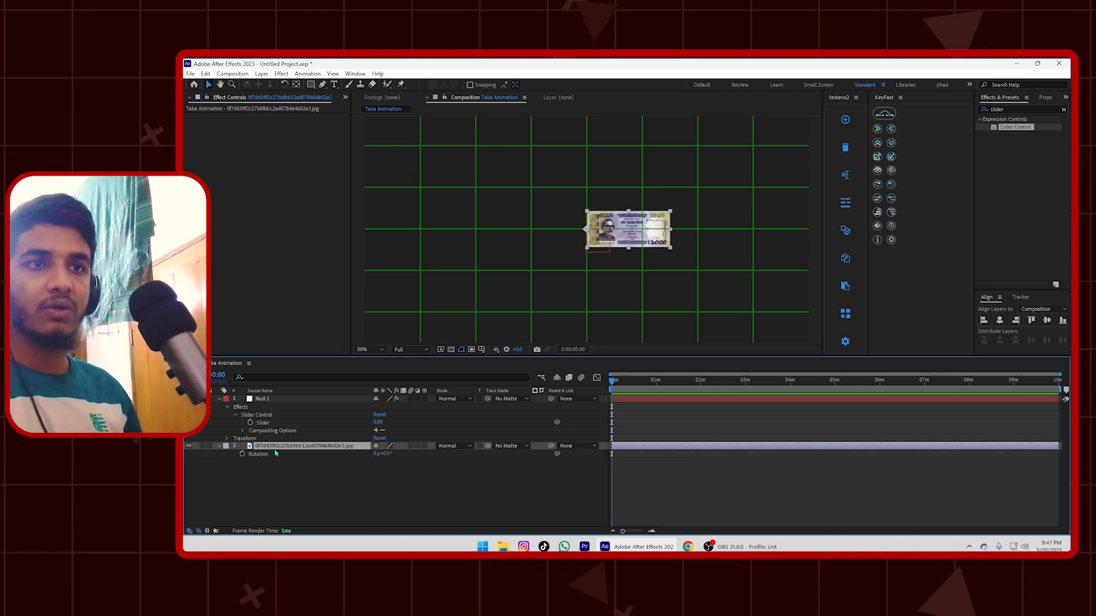
alt+click(242, 454)
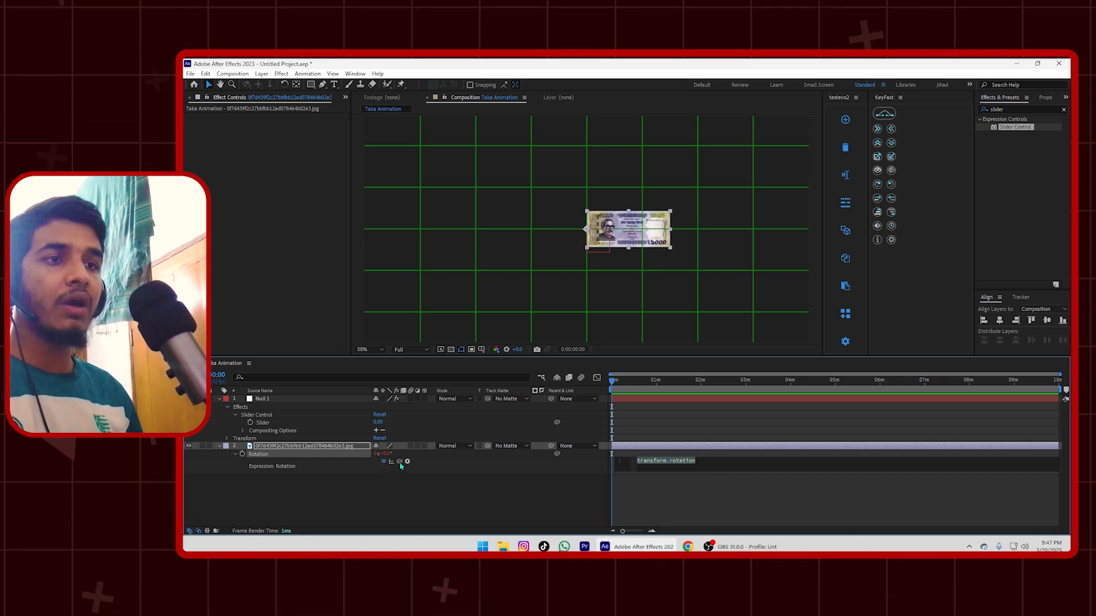
drag(399, 461, 263, 427)
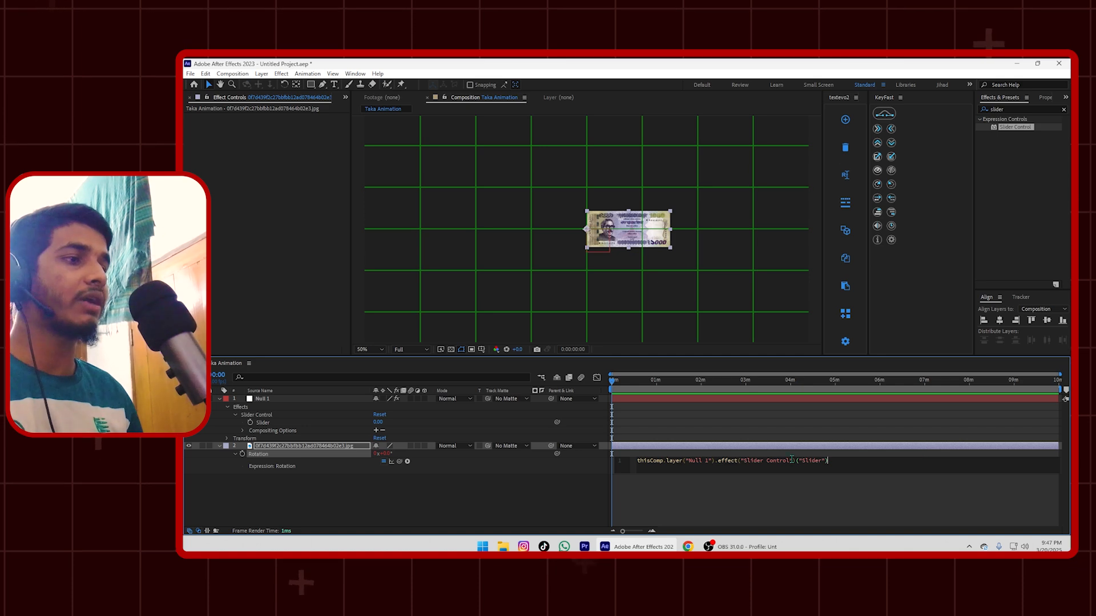
Step: Append +index to the note's Rotation expression, apply it, and collapse the note layer's properties
click(841, 461)
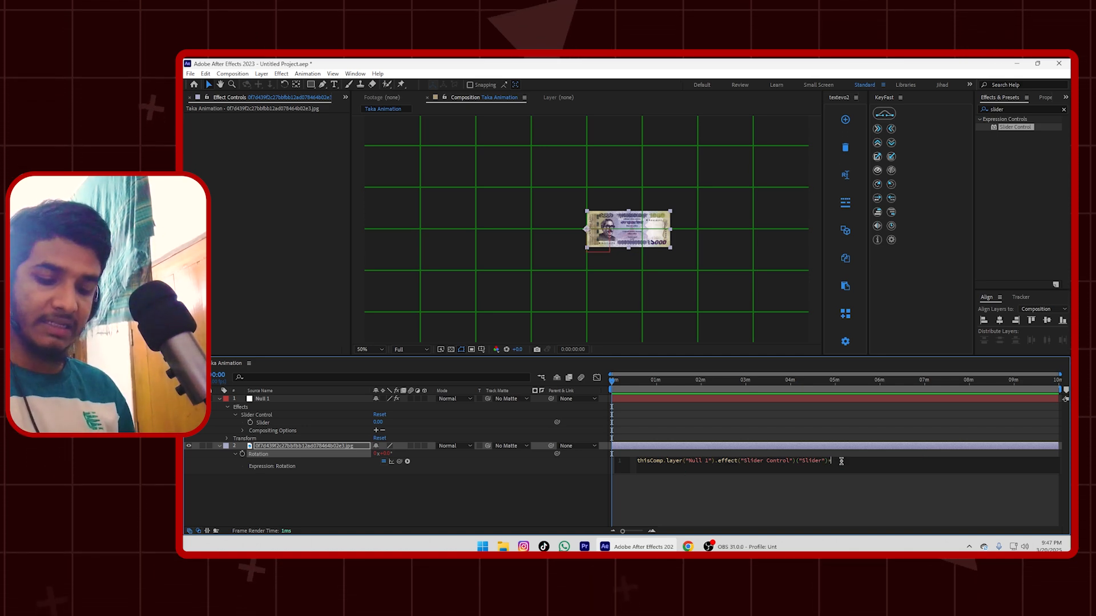
text(+index)
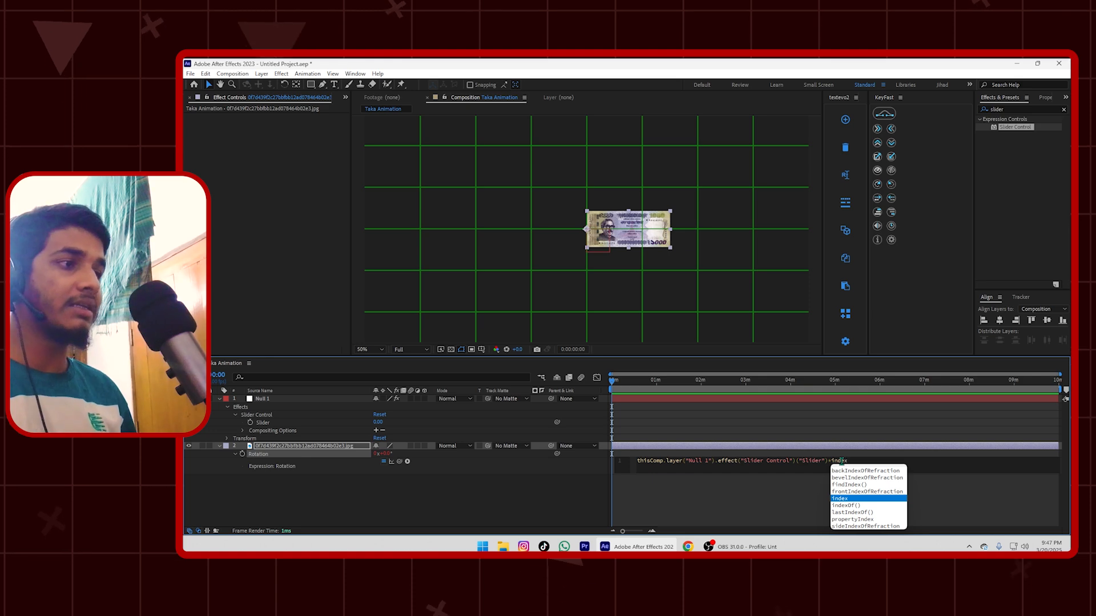
key(Return)
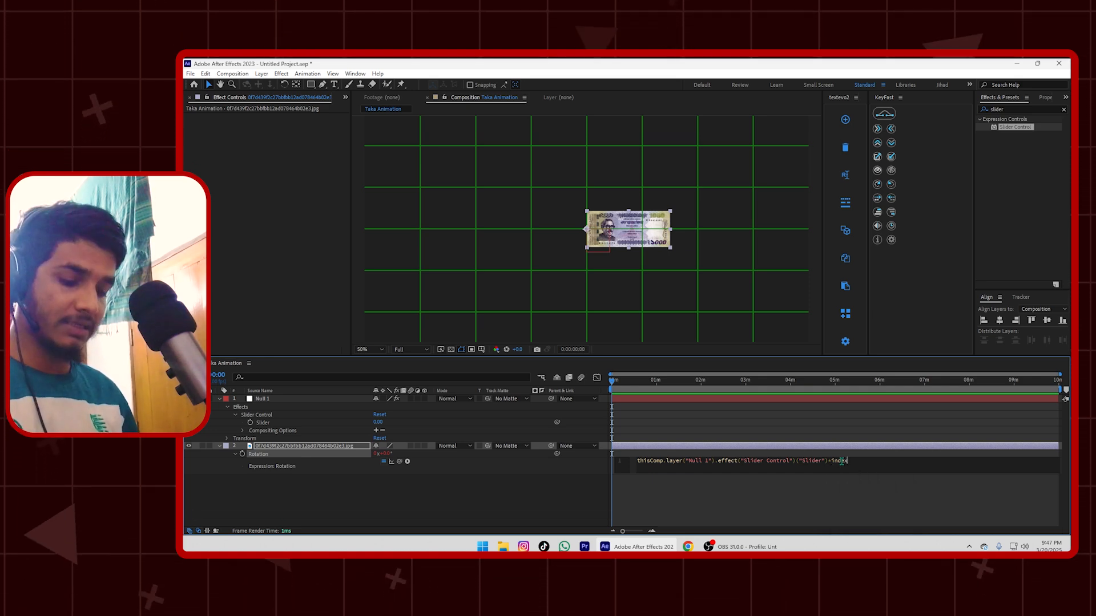
click(714, 501)
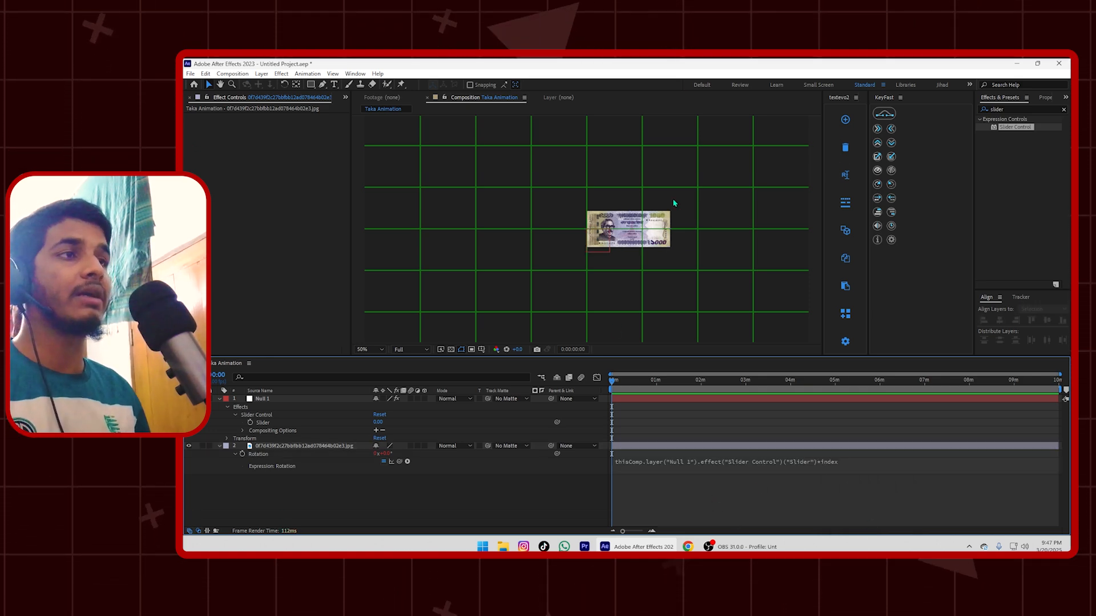
click(265, 448)
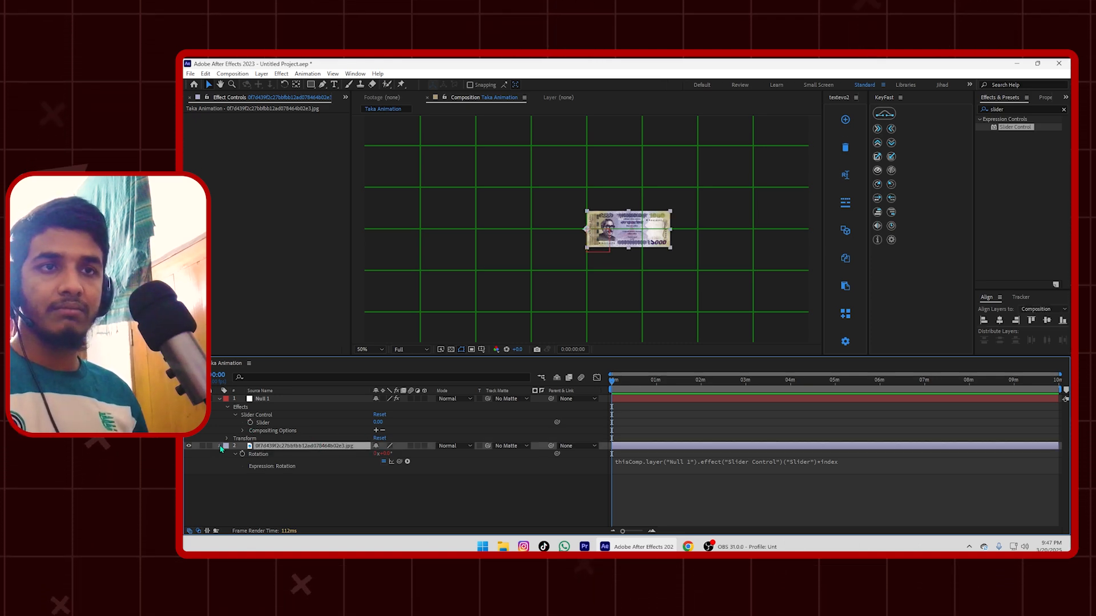
click(220, 446)
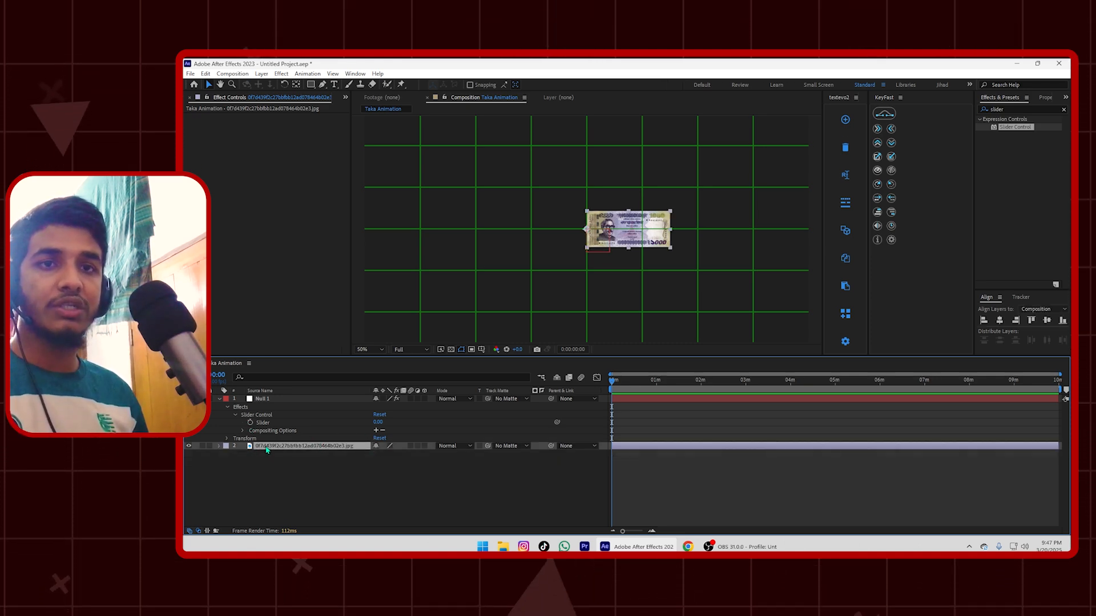
Step: Duplicate the banknote layer repeatedly to build a stack of at least sixteen copies below the null
click(326, 481)
click(277, 439)
click(277, 447)
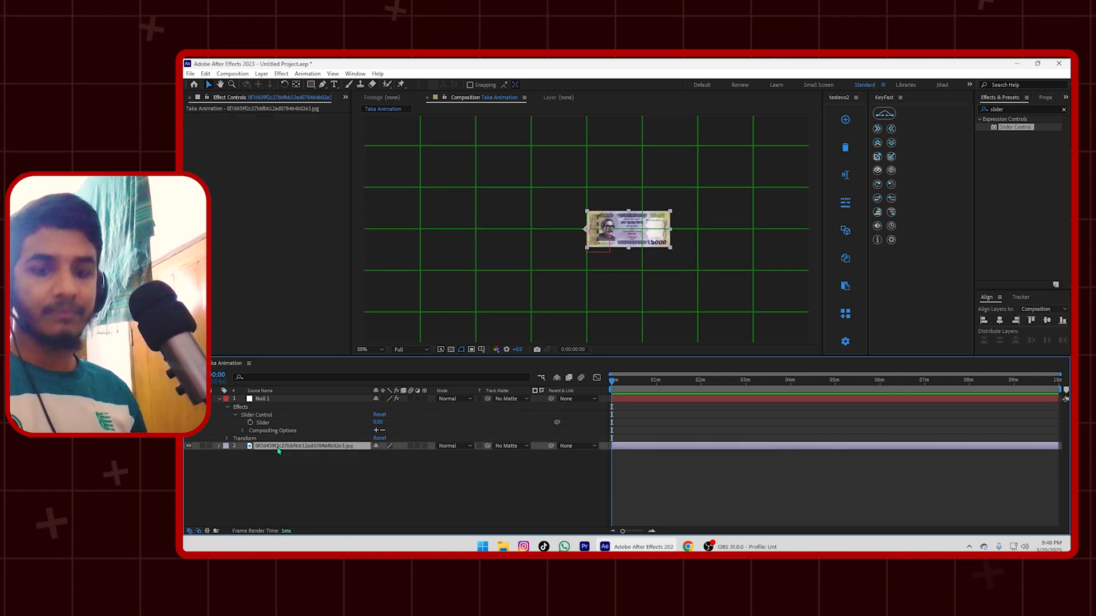
key(ctrl+d)
key(ctrl+d)
key(ctrl+d)
key(ctrl+d)
key(ctrl+d)
key(ctrl+d)
key(ctrl+d)
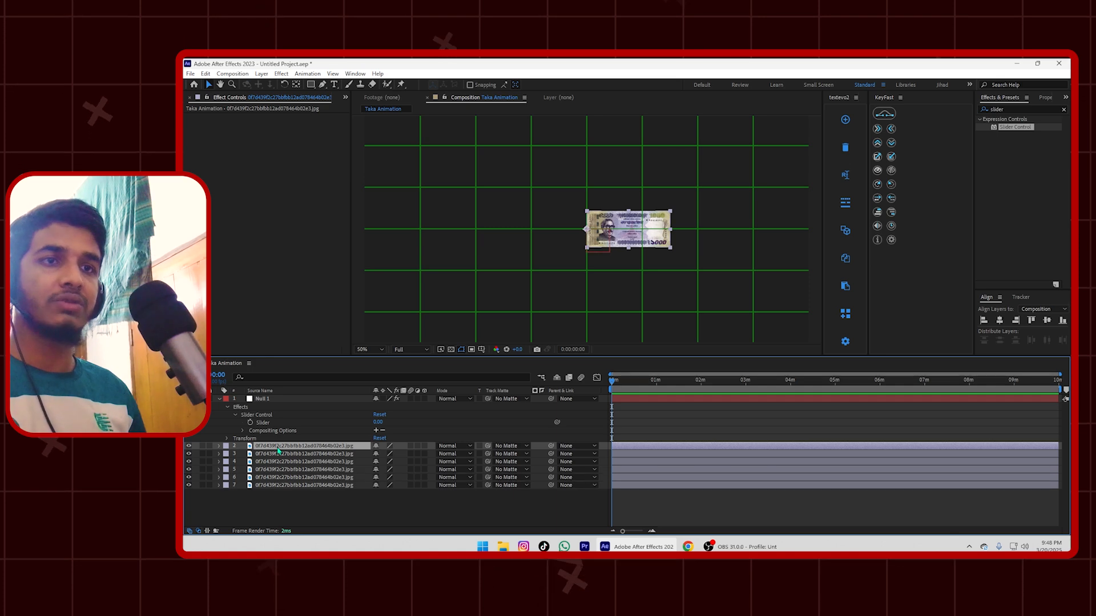
key(ctrl+d)
key(ctrl+d)
key(ctrl+d)
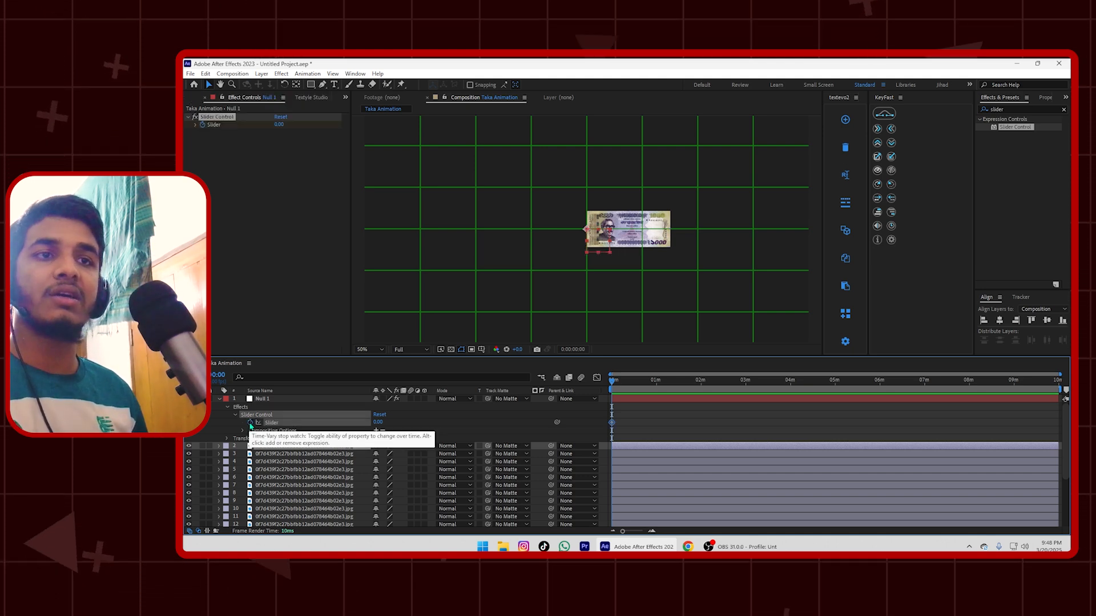
Step: Start keyframing the null's Slider at 0 on the first frame, and return the playhead to the composition's start
click(250, 423)
drag(612, 380, 521, 384)
scroll(626, 428, up, 3)
scroll(687, 409, down, 2)
scroll(690, 411, down, 1)
drag(624, 383, 475, 384)
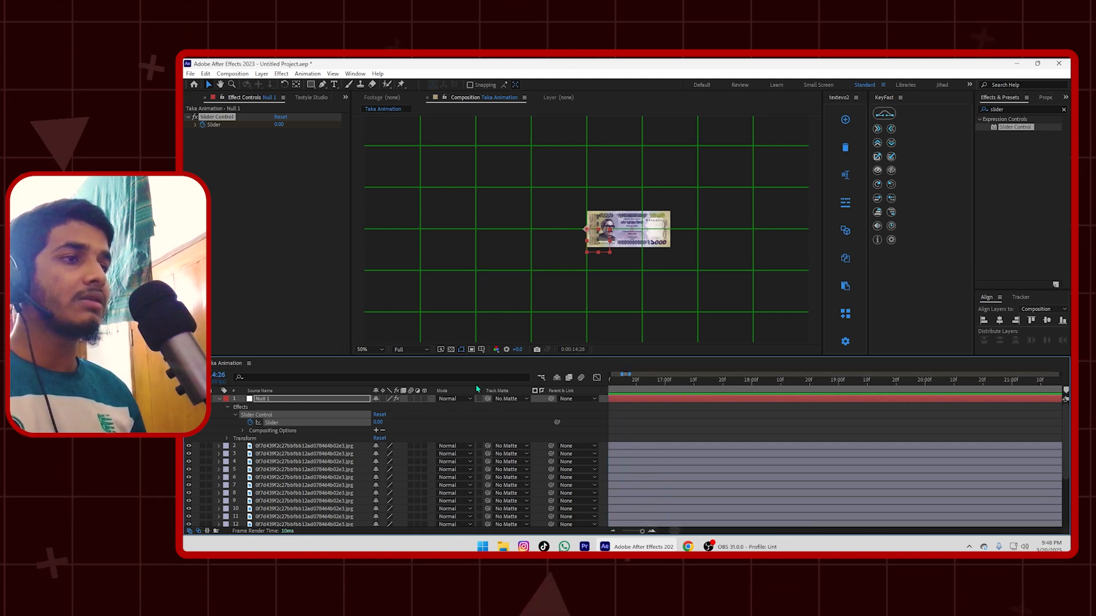
scroll(785, 425, down, 5)
scroll(614, 388, down, 3)
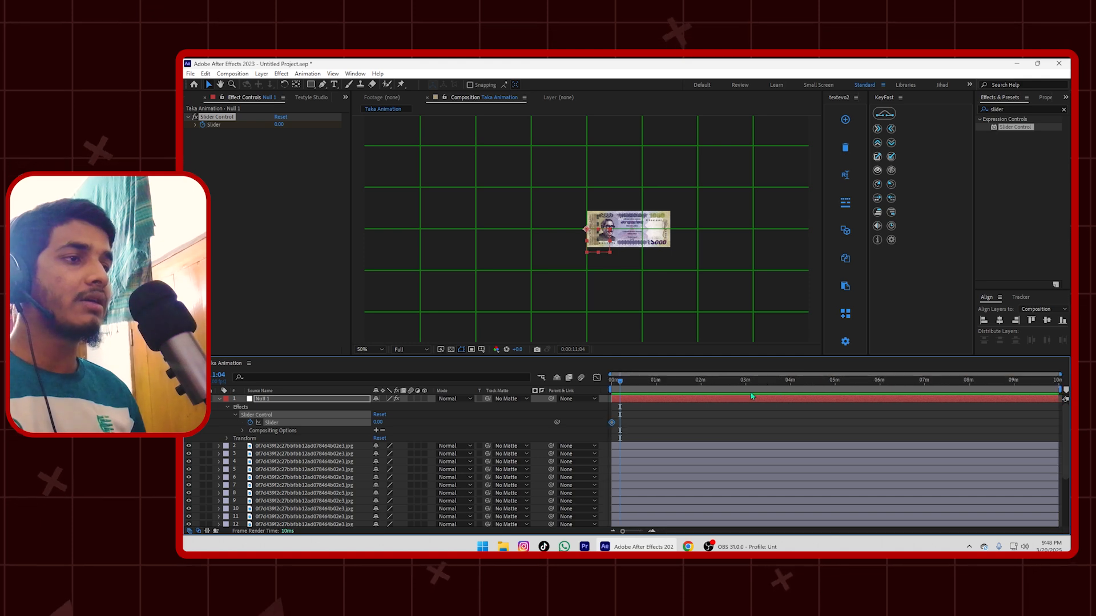
click(612, 386)
drag(612, 388, 558, 387)
Step: Move the playhead to about 1 min 44 s and set the null's Slider to 20
scroll(627, 384, up, 2)
scroll(627, 384, up, 1)
scroll(626, 384, down, 1)
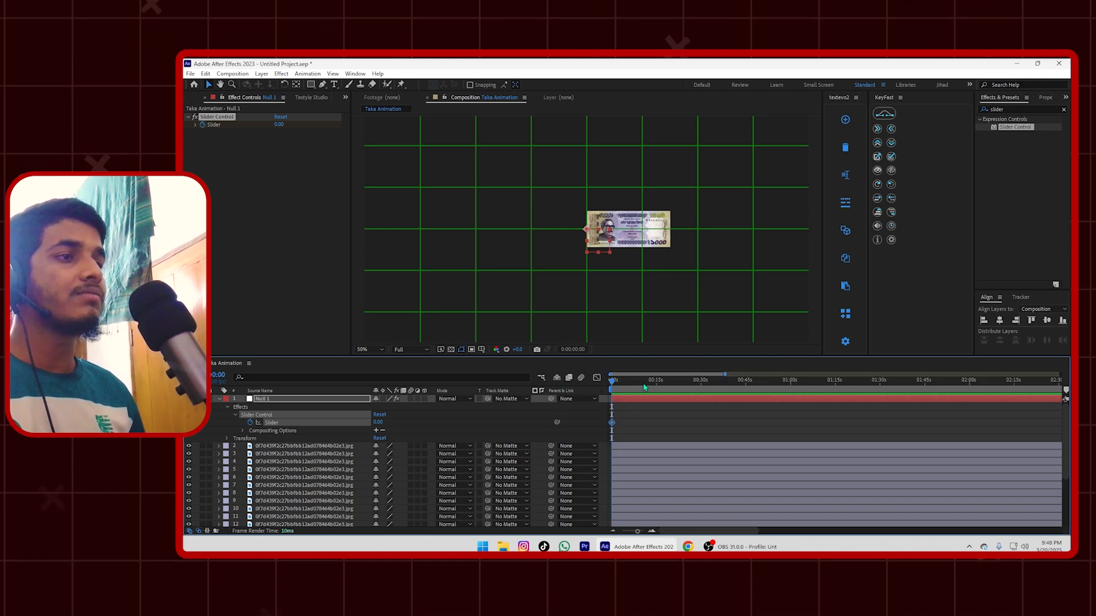
drag(643, 387, 926, 411)
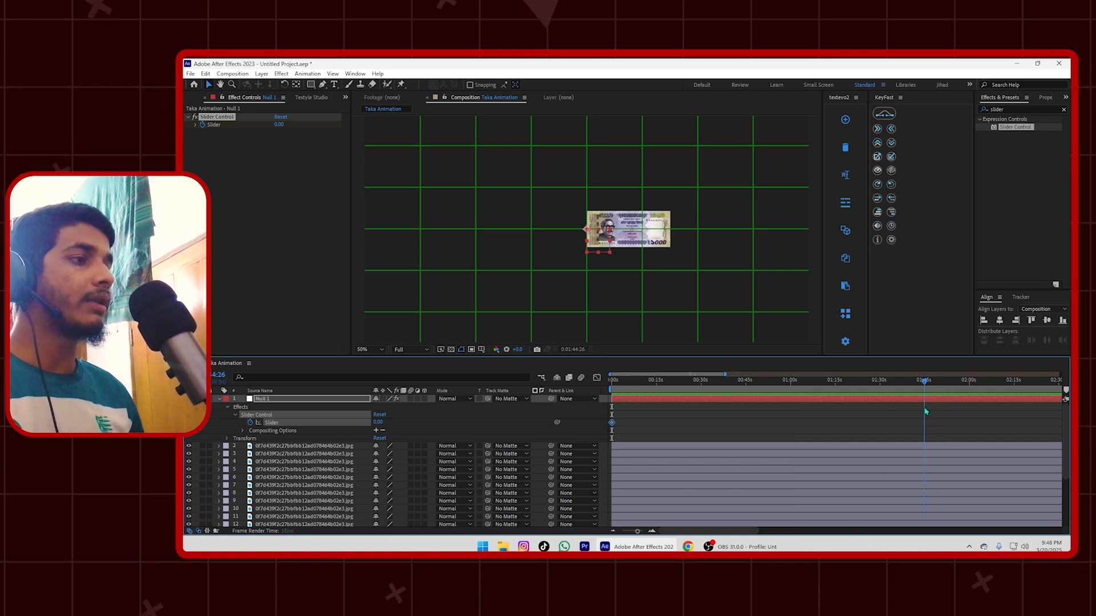
drag(381, 421, 393, 423)
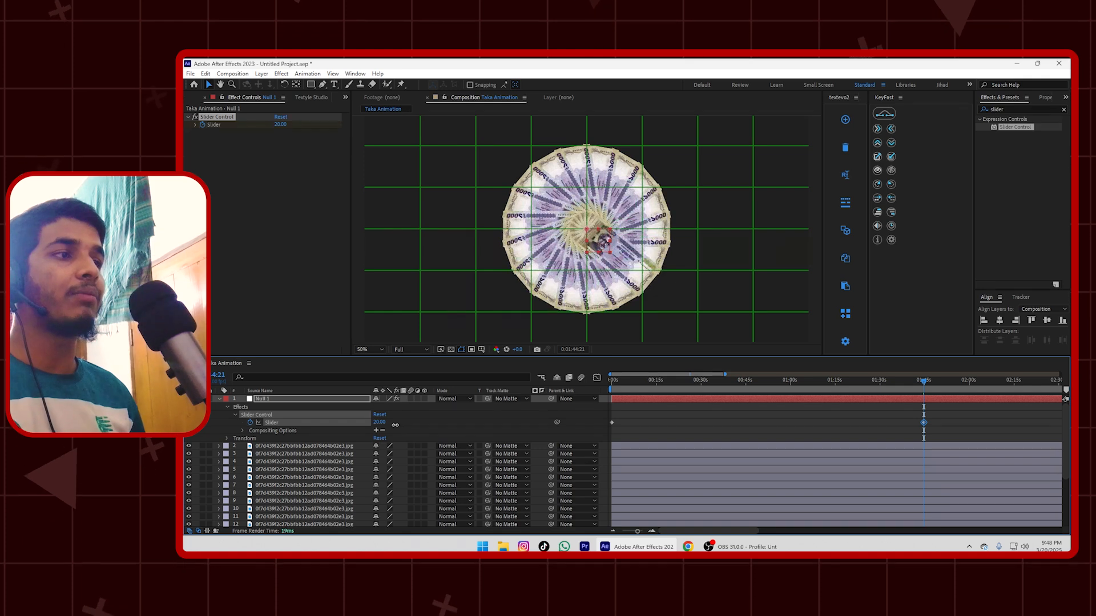
Step: Select both Slider keyframes and apply Easy Ease to them
scroll(942, 432, down, 1)
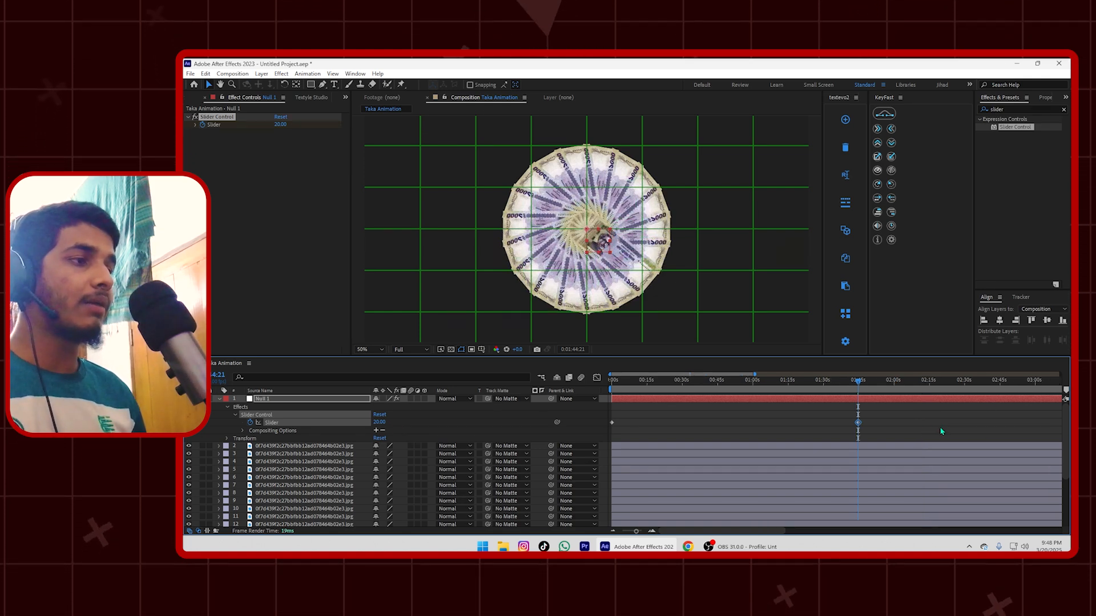
scroll(881, 425, down, 1)
drag(847, 412, 608, 431)
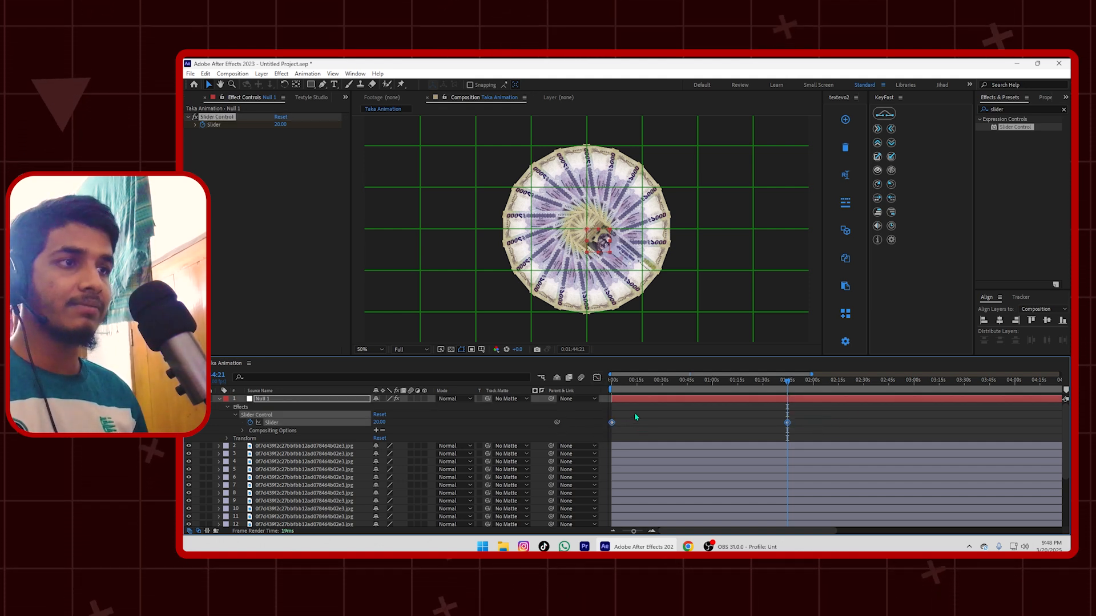
right_click(789, 425)
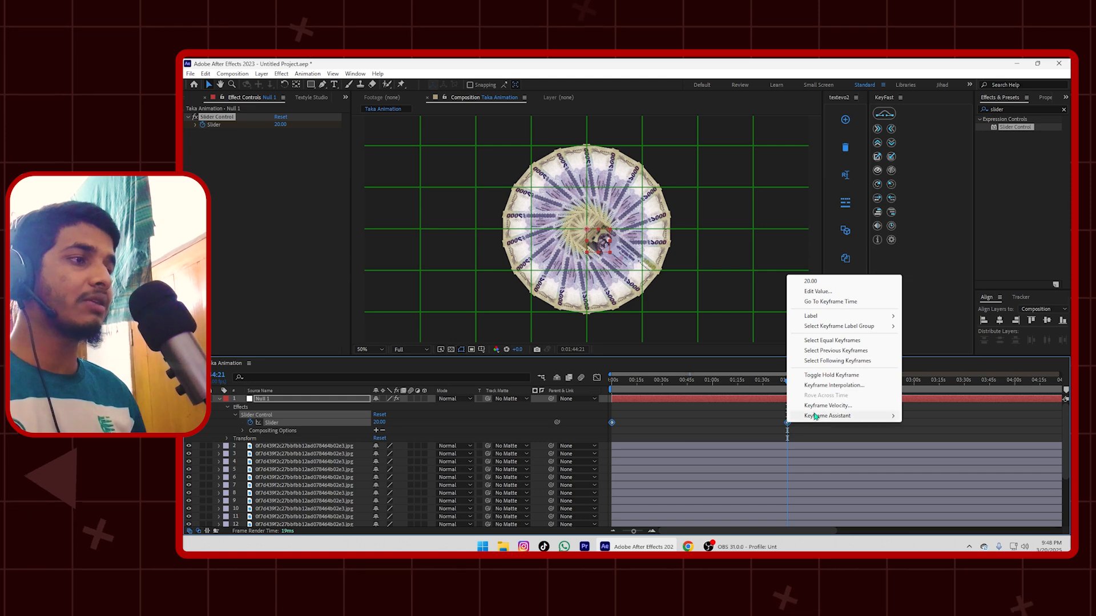
mouse_move(819, 422)
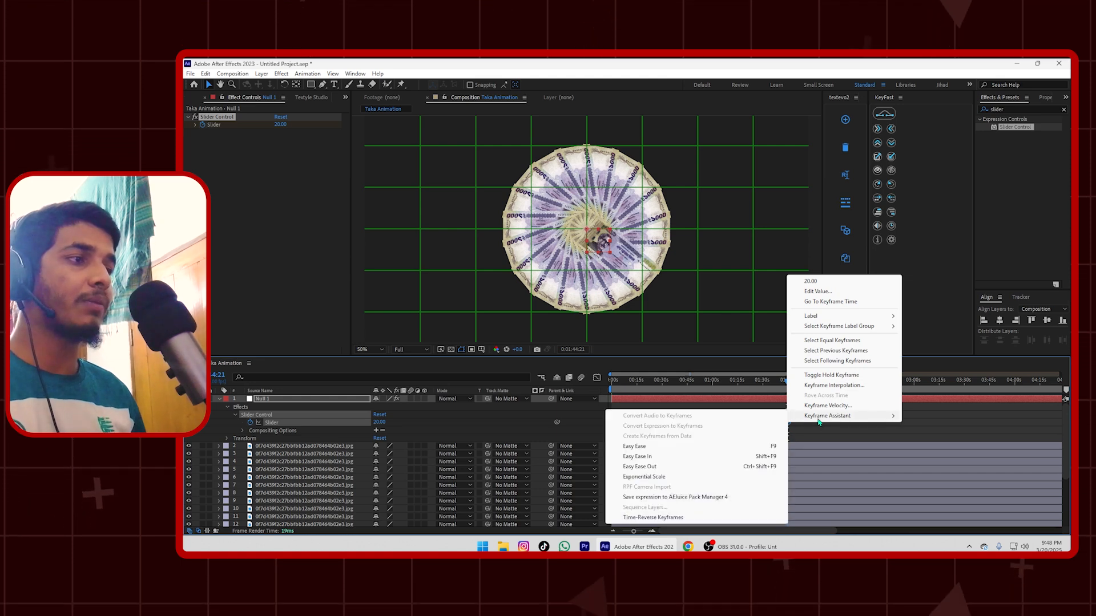
click(635, 447)
click(669, 430)
key(ctrl+z)
key(ctrl+z)
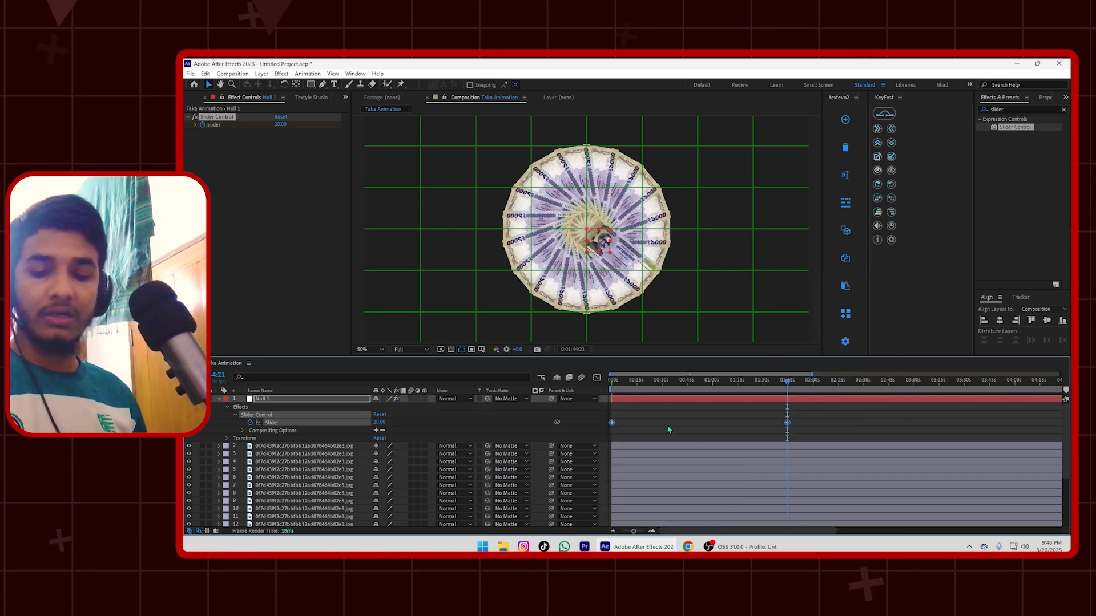
Step: Open the Graph Editor and lengthen the last Slider keyframe's incoming ease handle so the speed peaks early
click(597, 378)
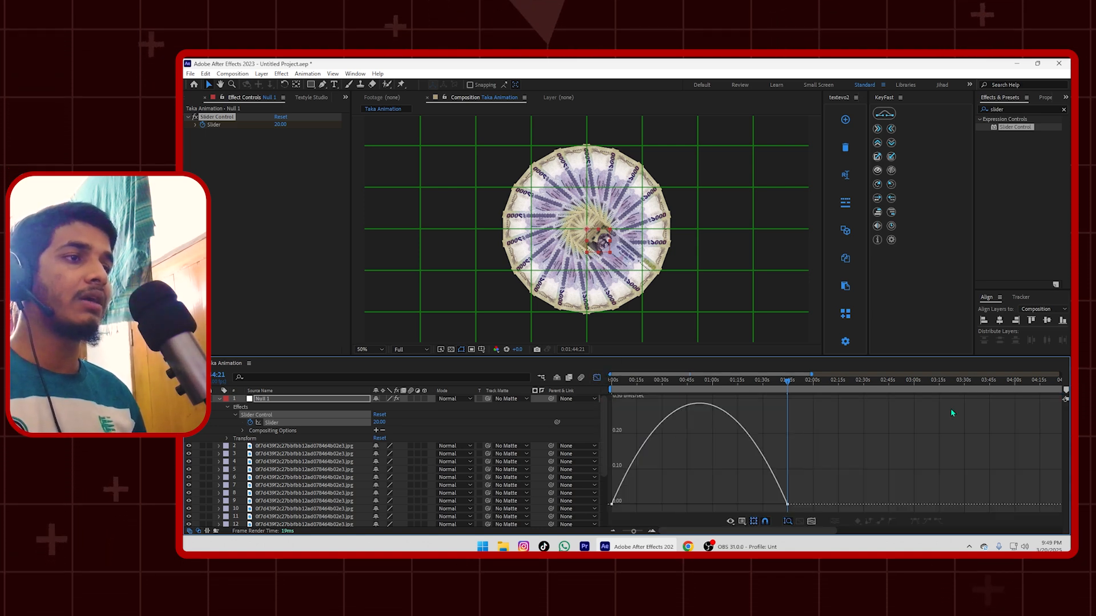
click(788, 504)
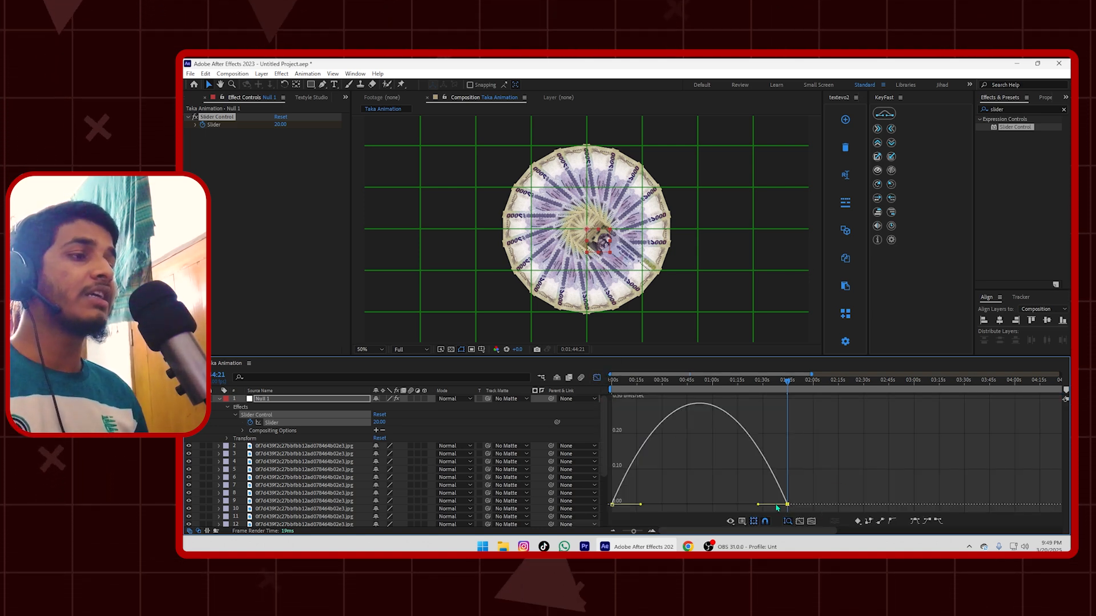
click(752, 506)
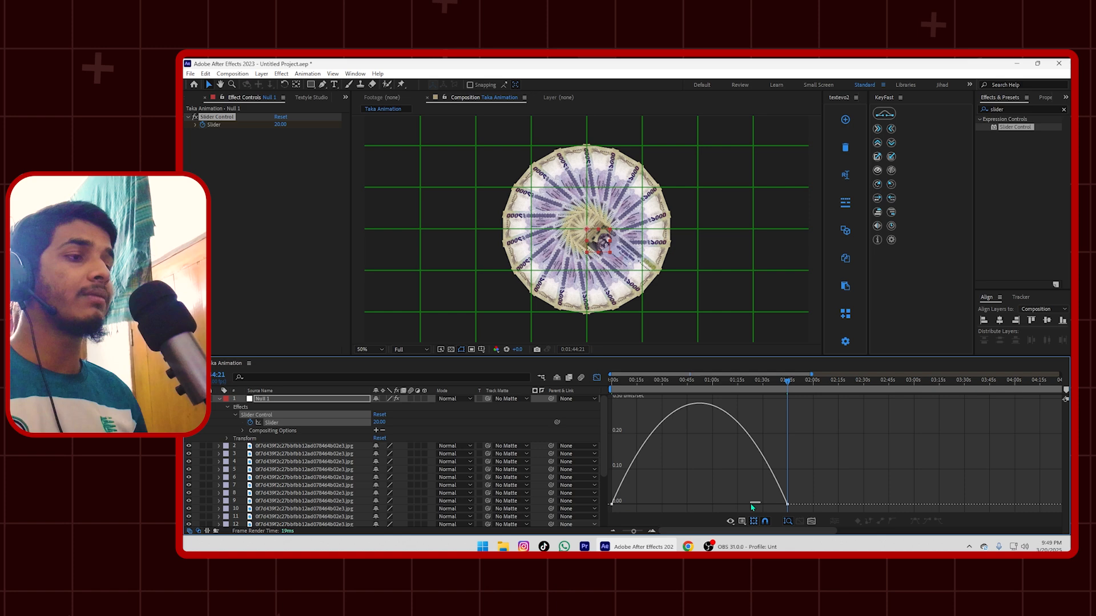
click(786, 505)
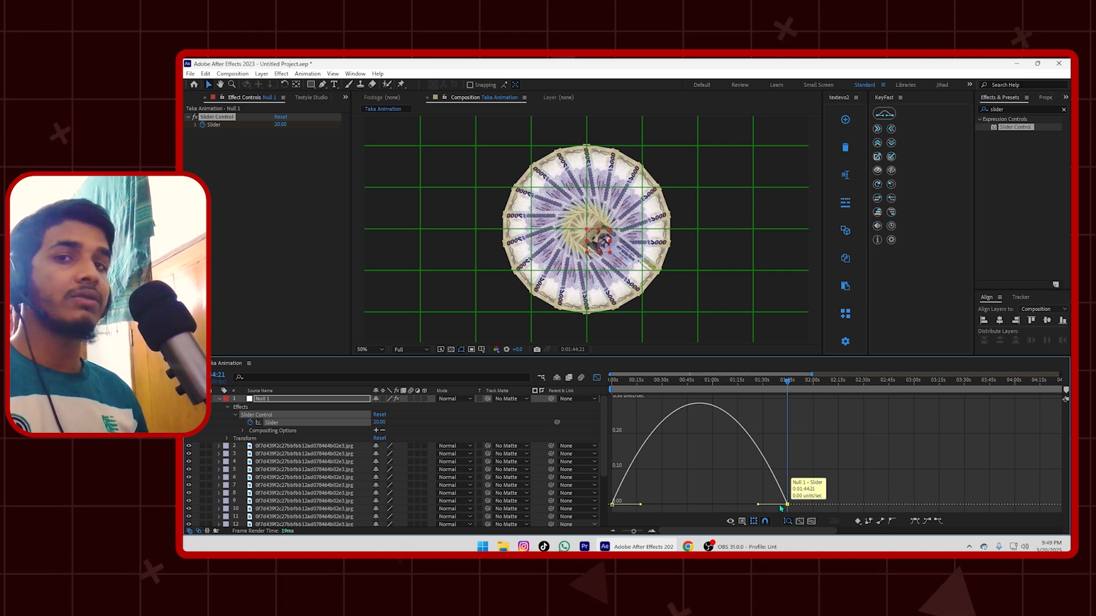
drag(761, 508, 699, 505)
Step: Preview the newly eased Slider animation from the first frame
click(612, 381)
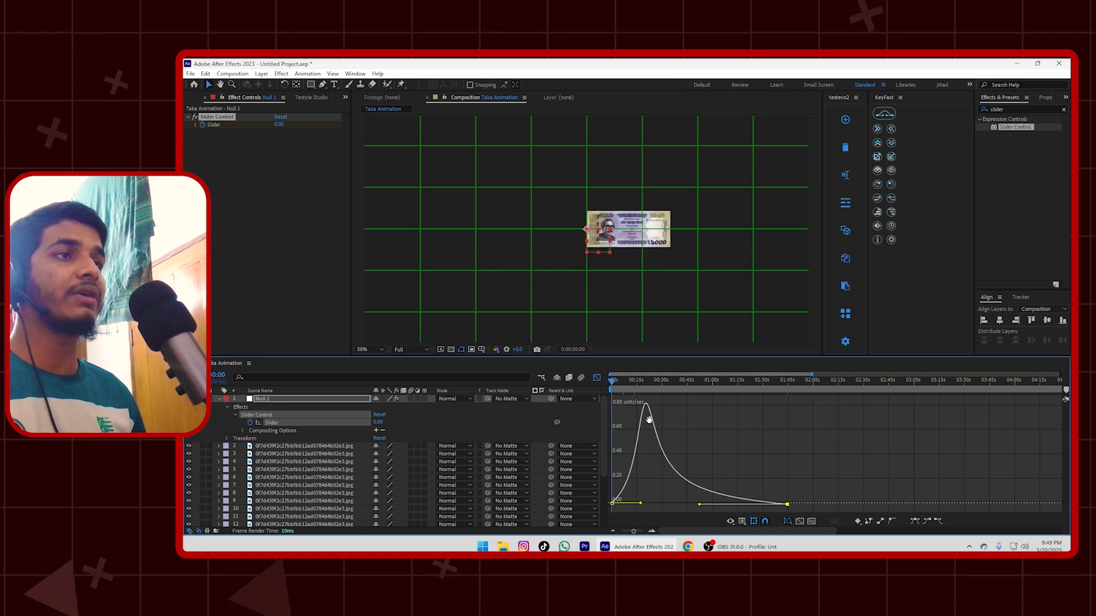
key(space)
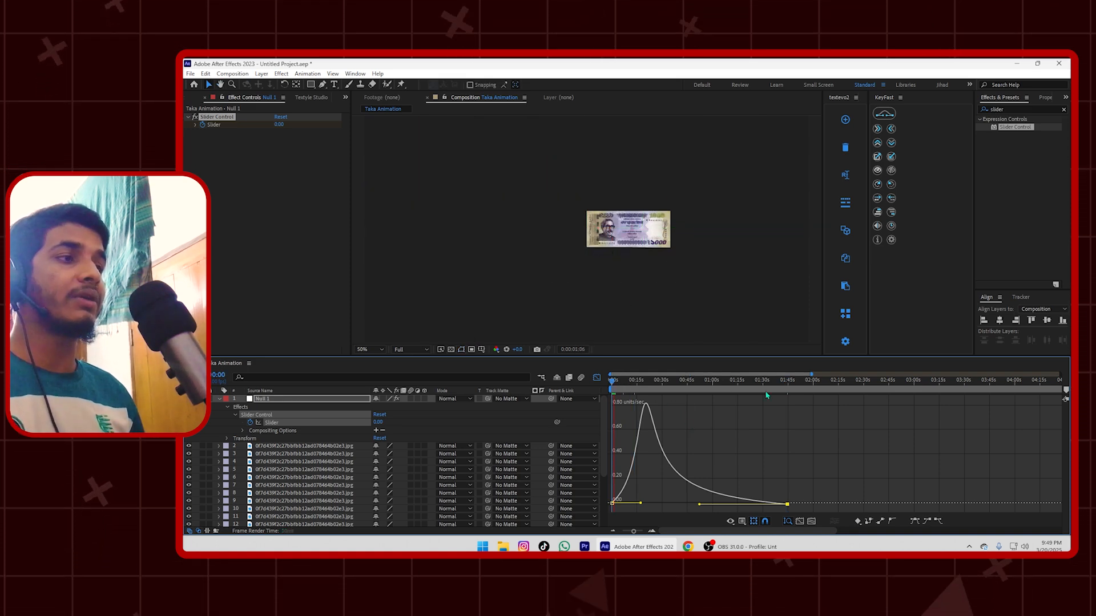
key(space)
Step: Return from the speed graph to the keyframes, move the second Slider keyframe to about 5 seconds, and preview the result
click(596, 378)
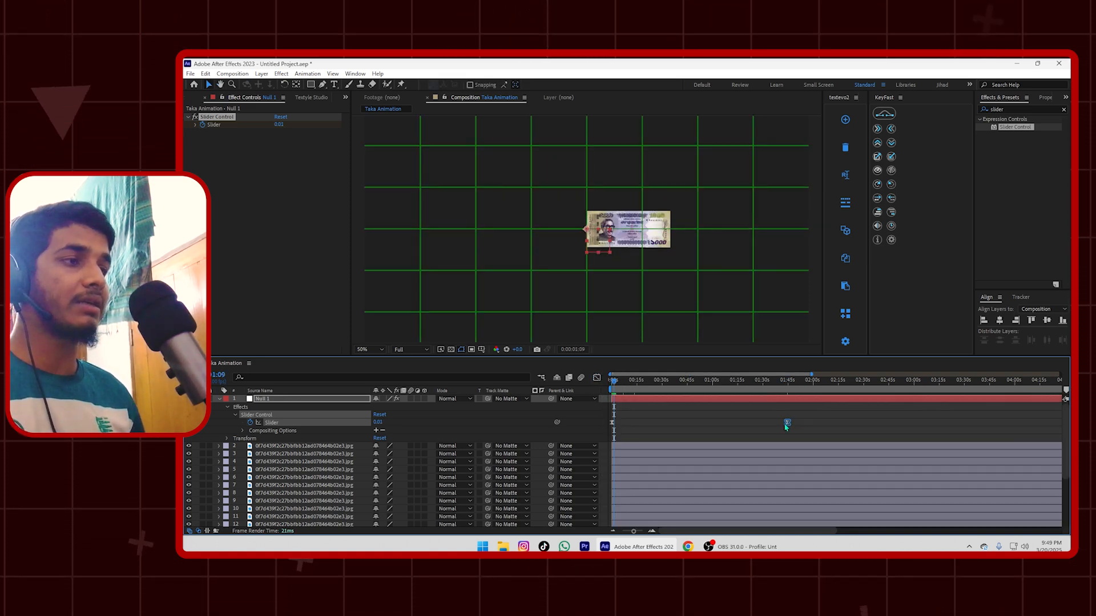
drag(746, 422, 608, 407)
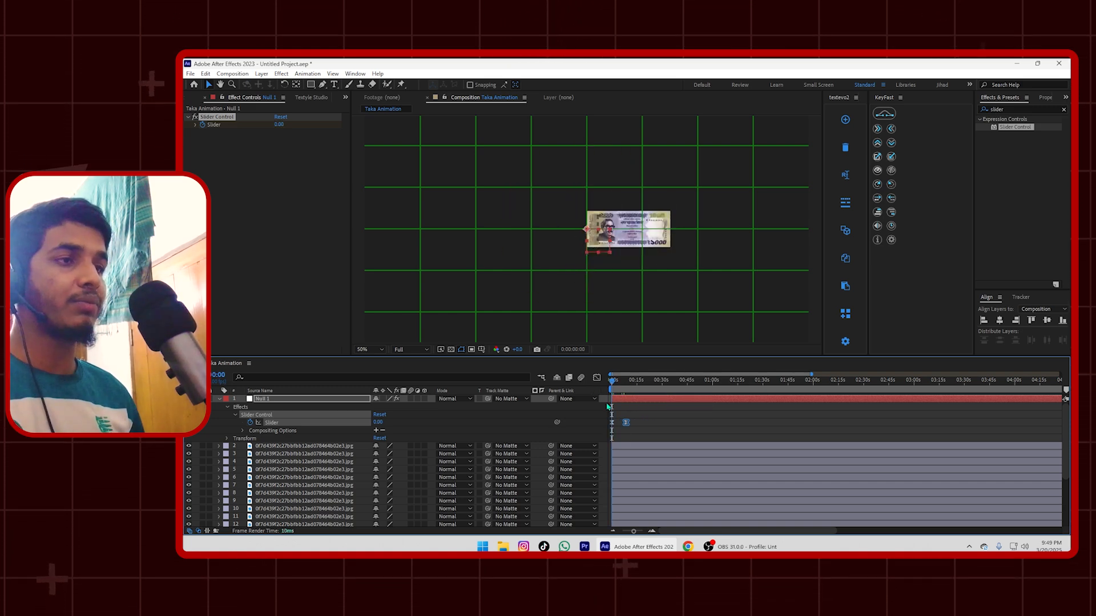
scroll(615, 411, up, 3)
scroll(664, 403, down, 3)
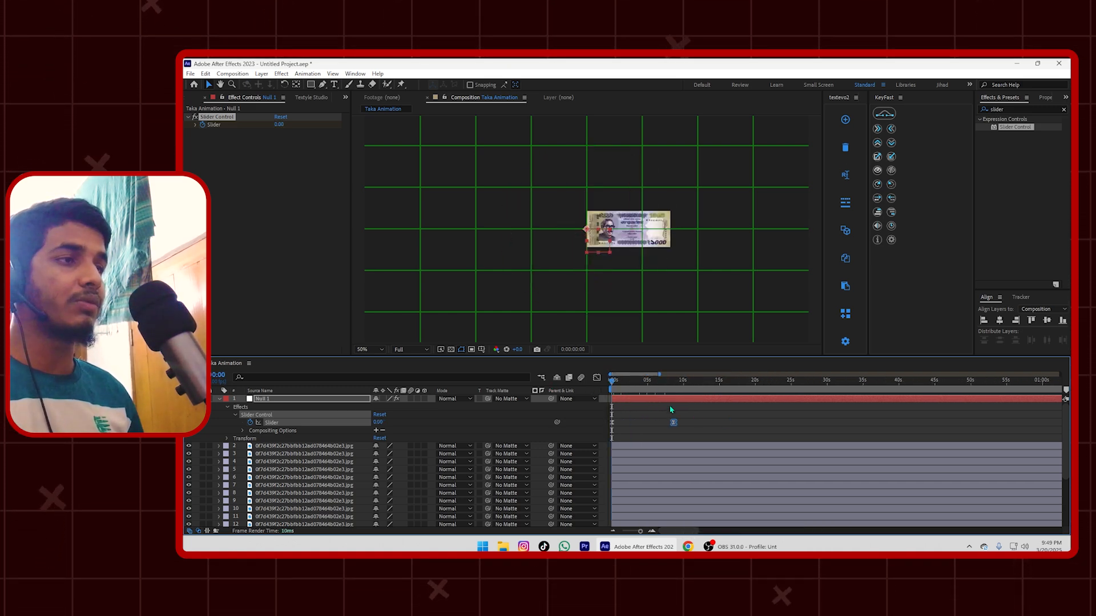
drag(670, 425, 647, 422)
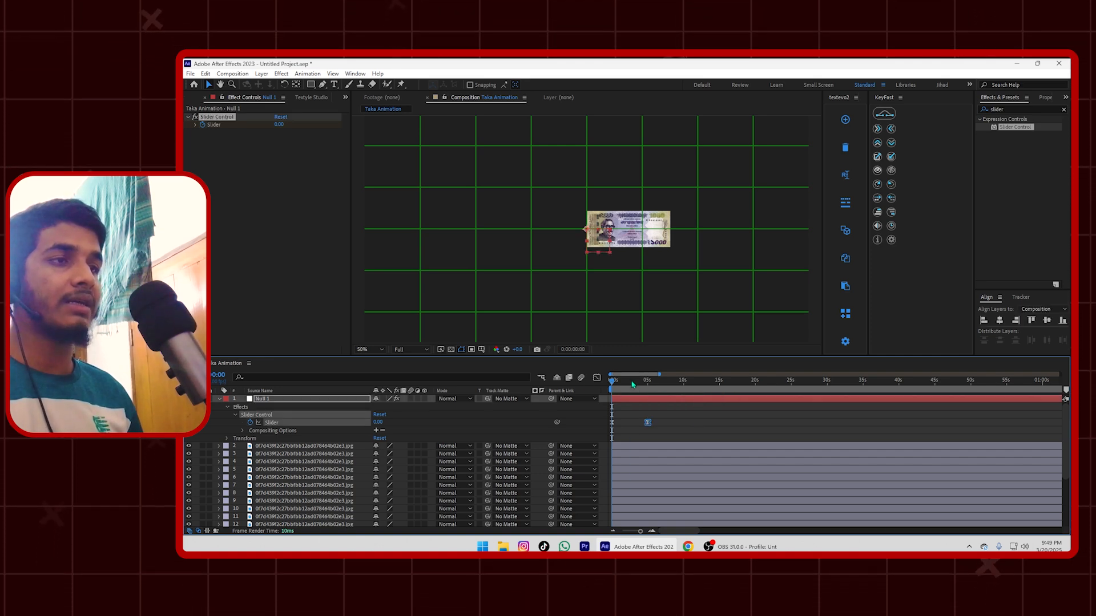
key(space)
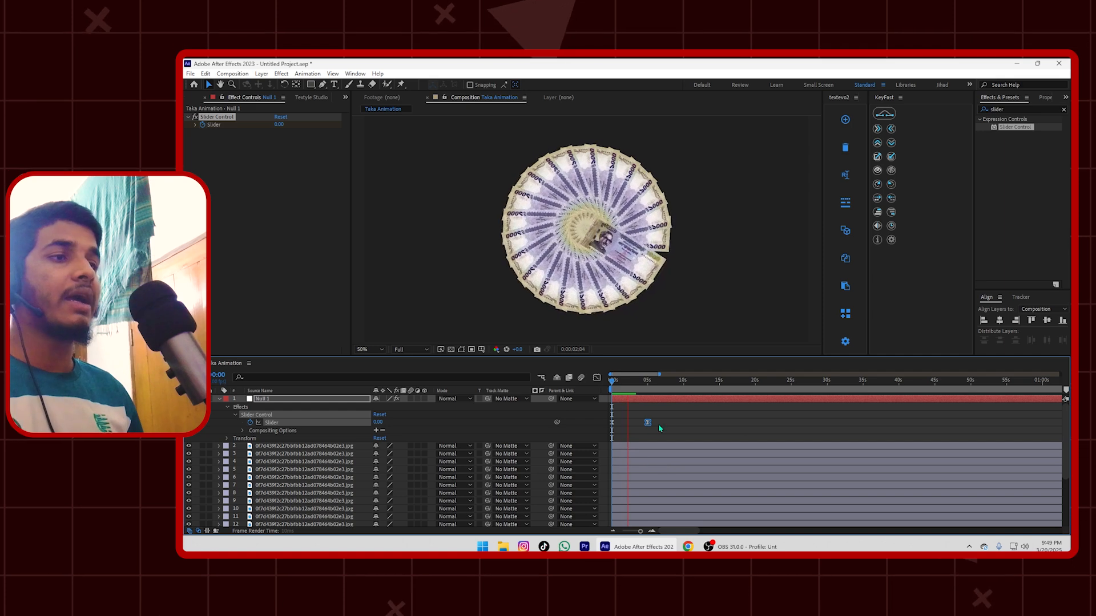
key(space)
Step: Move the second Slider keyframe to just past 1 second and preview the faster fan-out from the start
drag(647, 422, 622, 423)
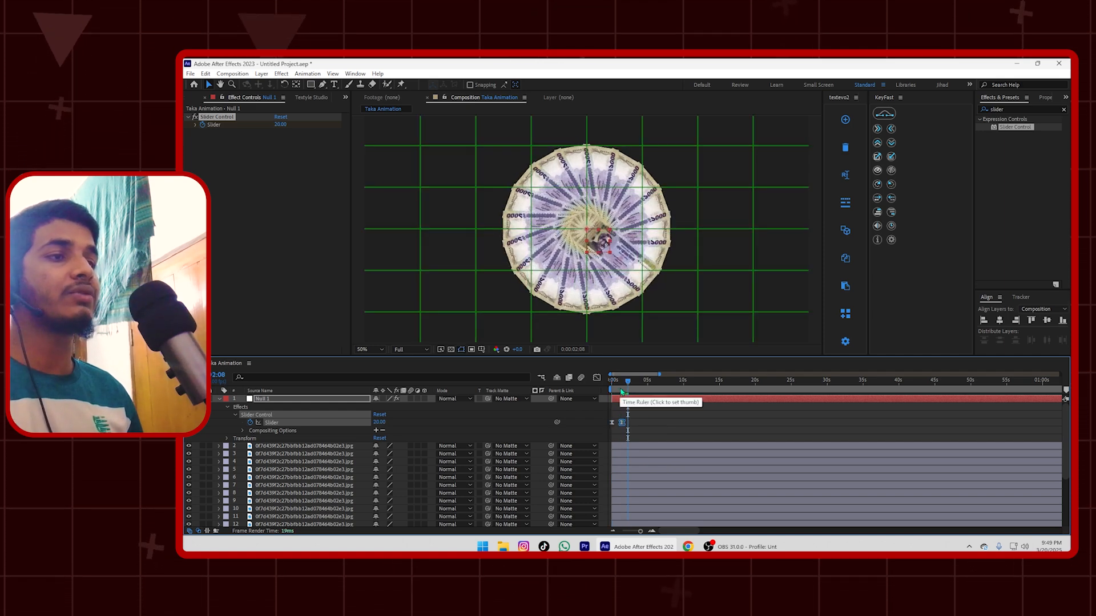
drag(622, 381, 611, 381)
key(space)
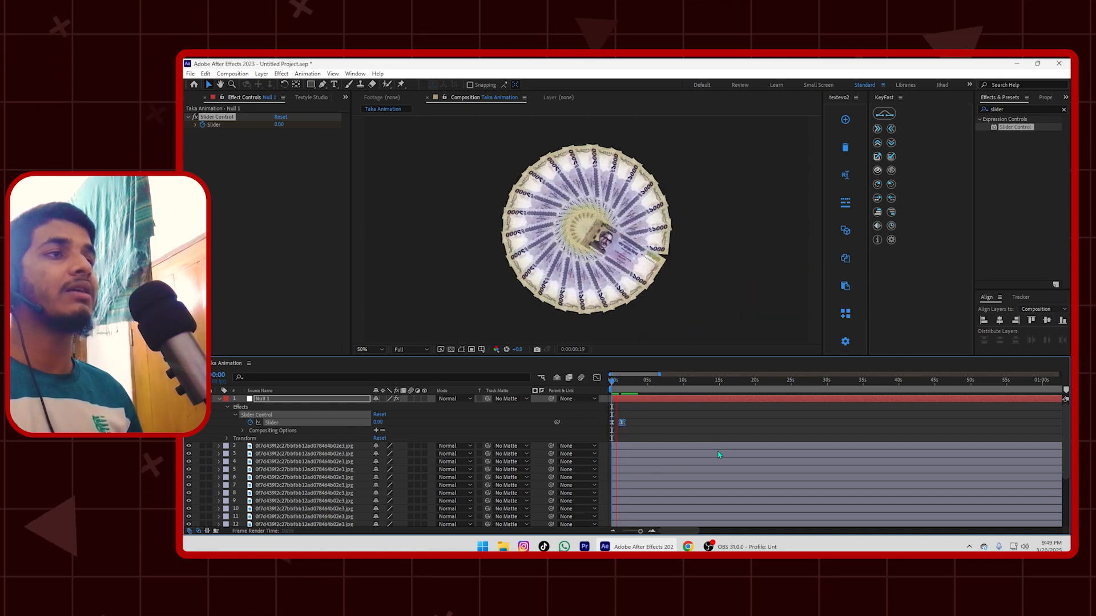
key(space)
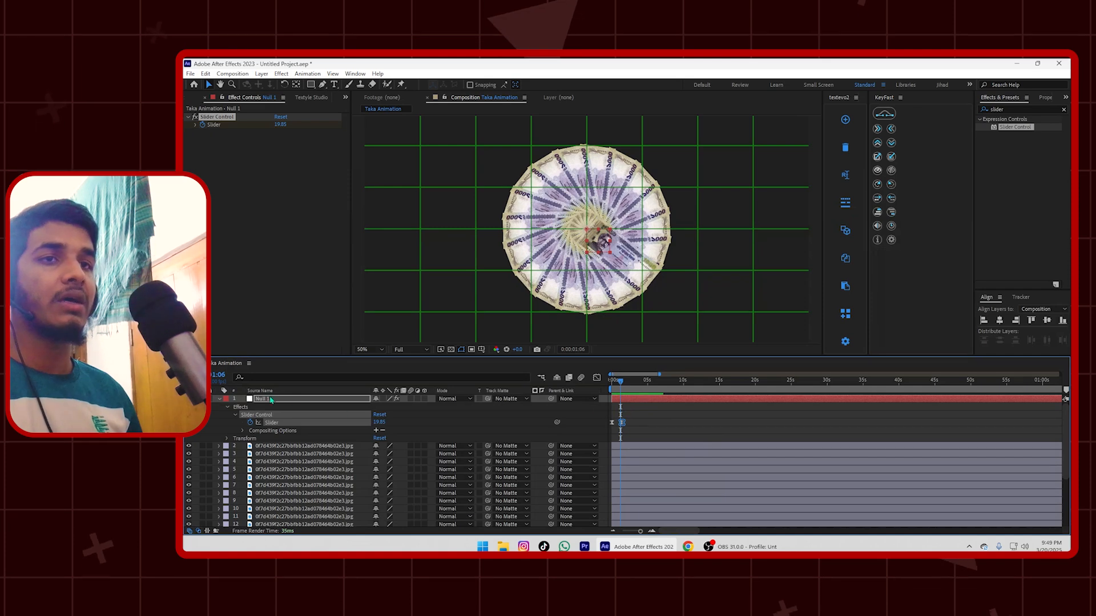
Step: Collapse the null layer's properties and play the banknote fan animation from the first frame twice
click(220, 404)
click(219, 399)
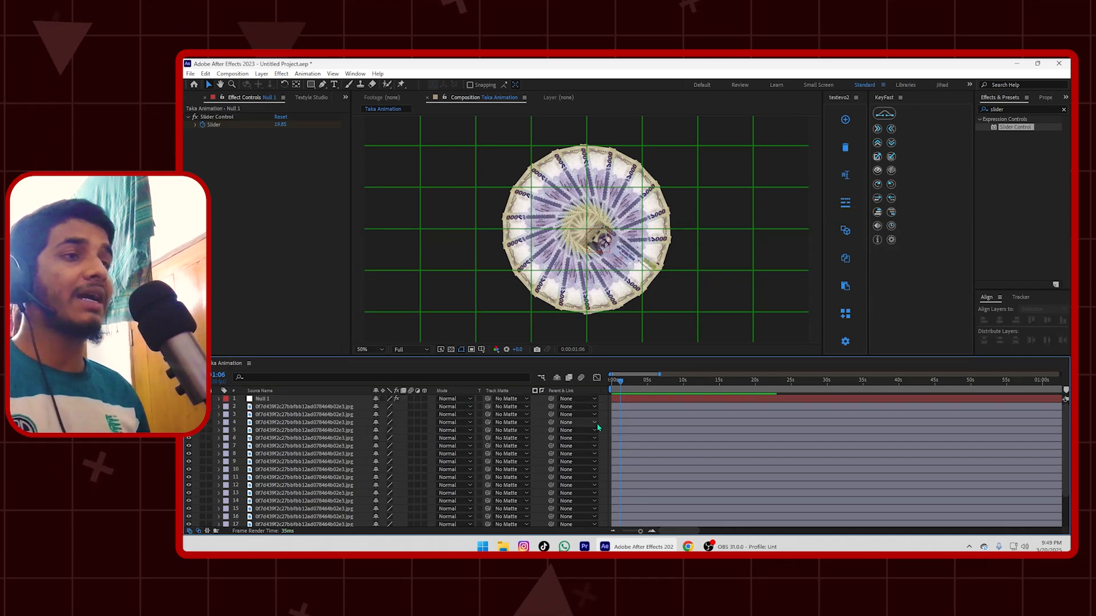
key(Home)
key(space)
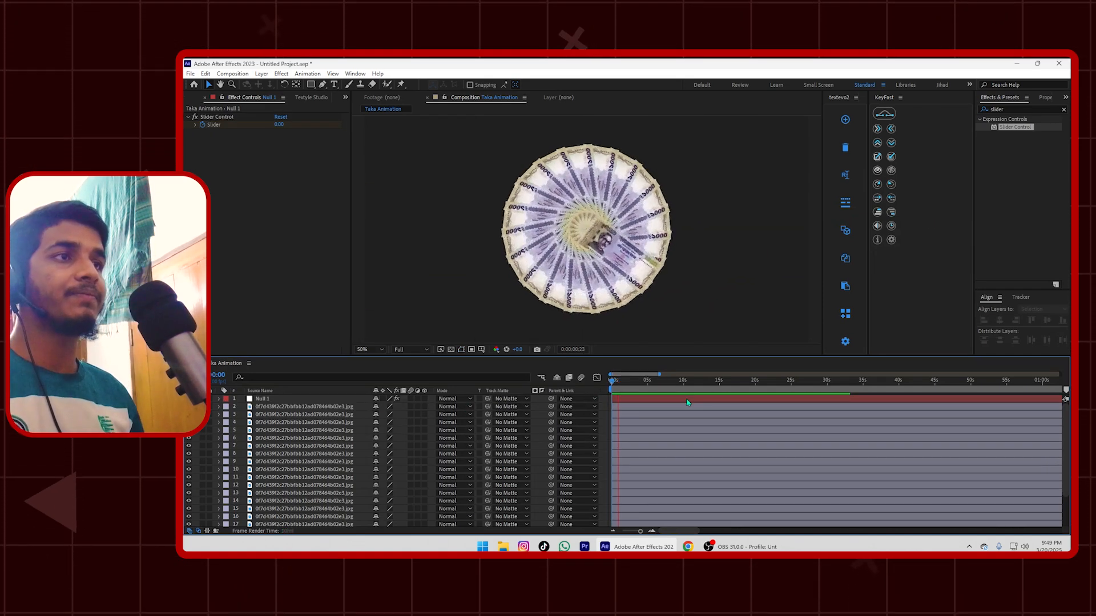
key(space)
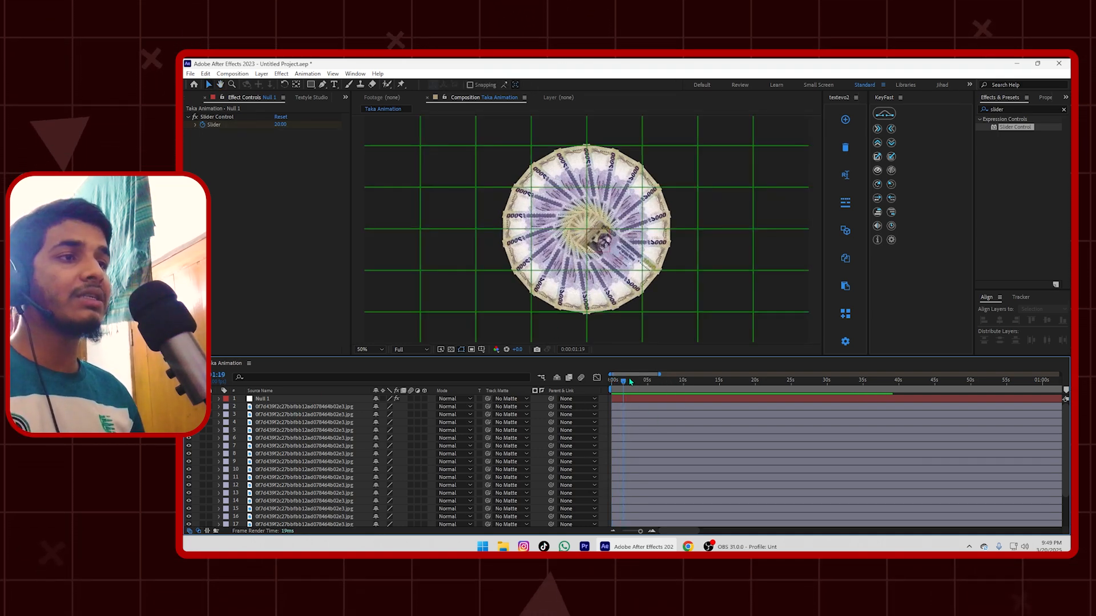
key(Home)
key(space)
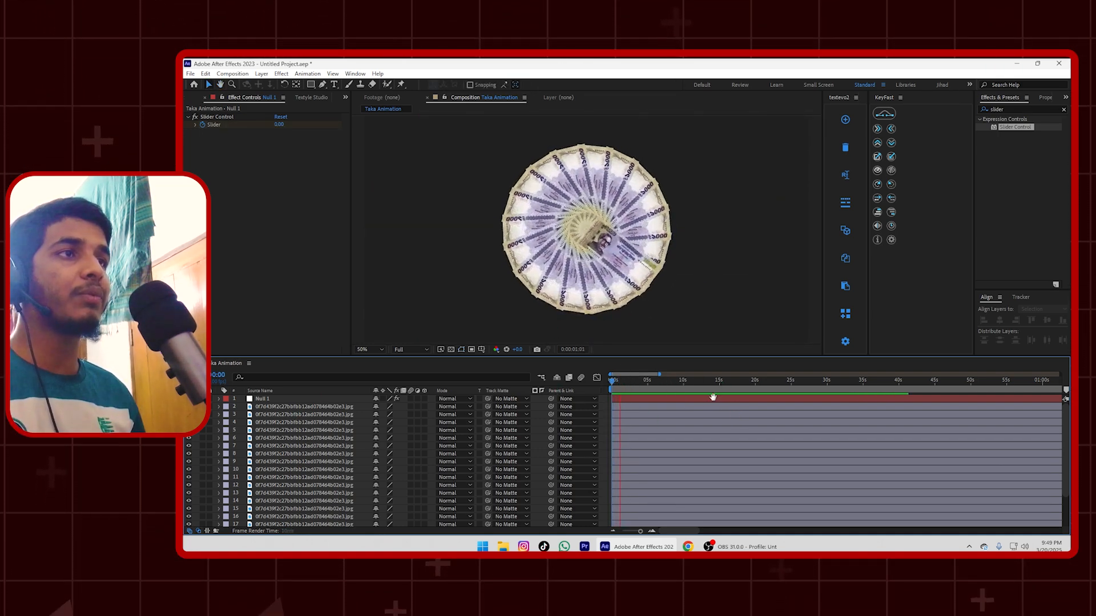
key(space)
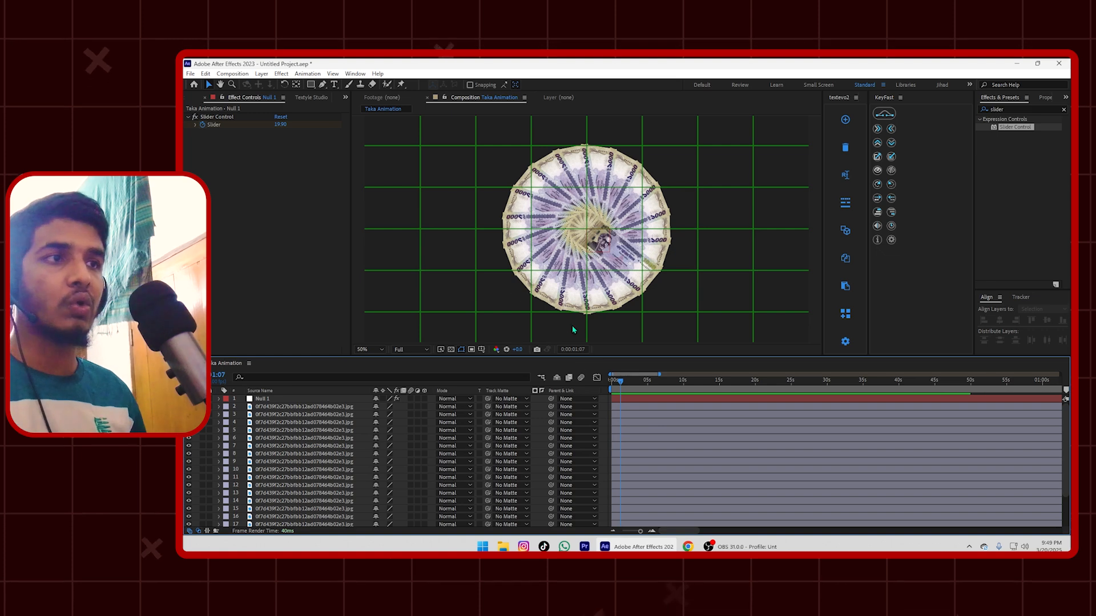
Step: Pre-compose all the layers of the Taka Animation composition into a new composition named All
click(654, 431)
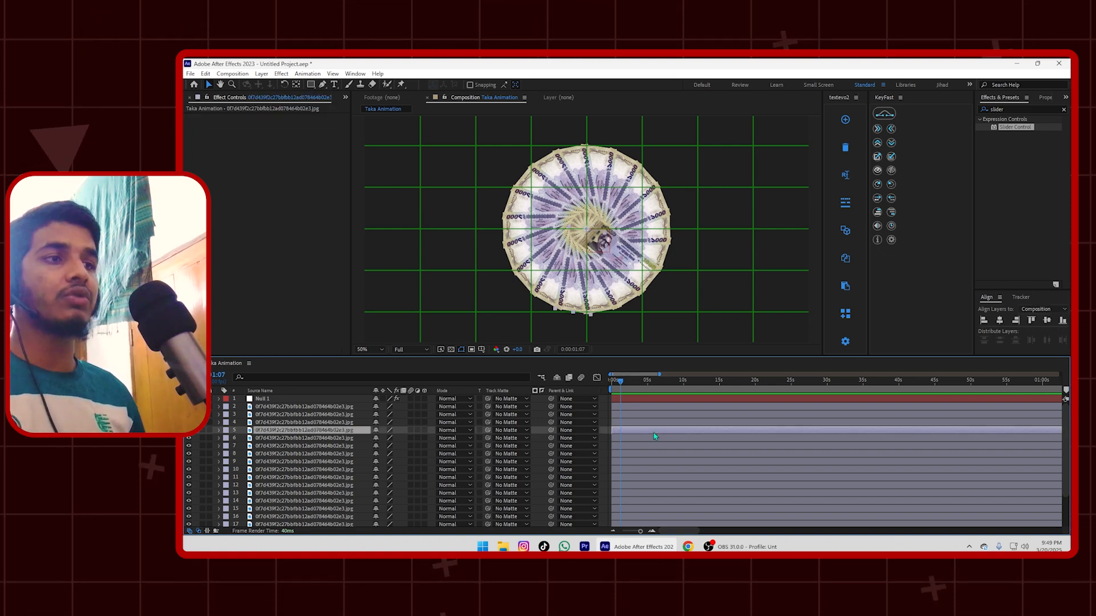
key(ctrl+s)
key(ctrl+a)
click(594, 312)
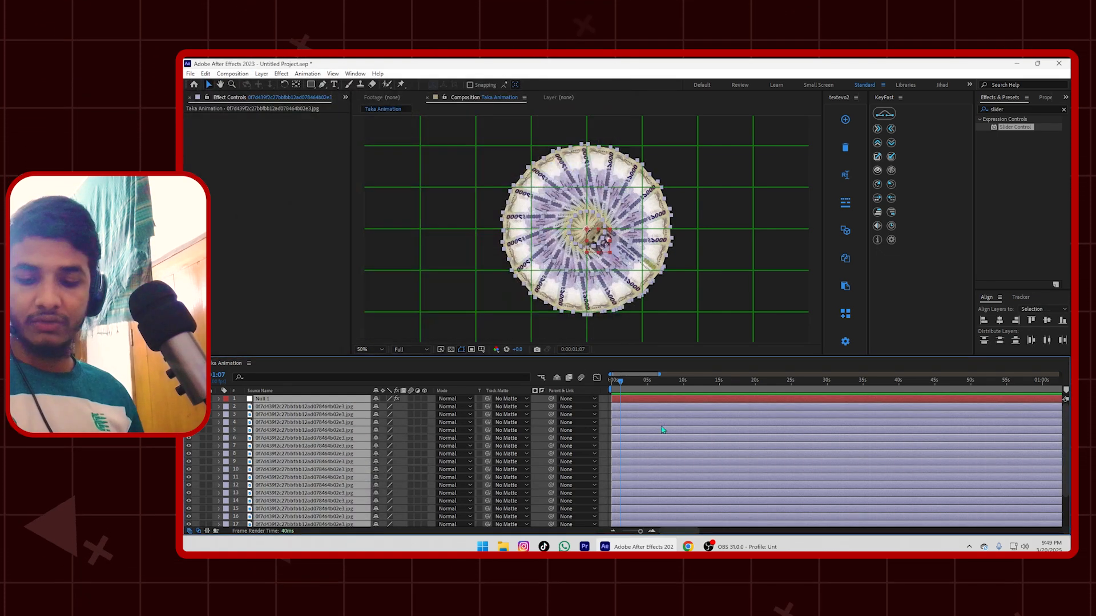
right_click(637, 404)
click(673, 339)
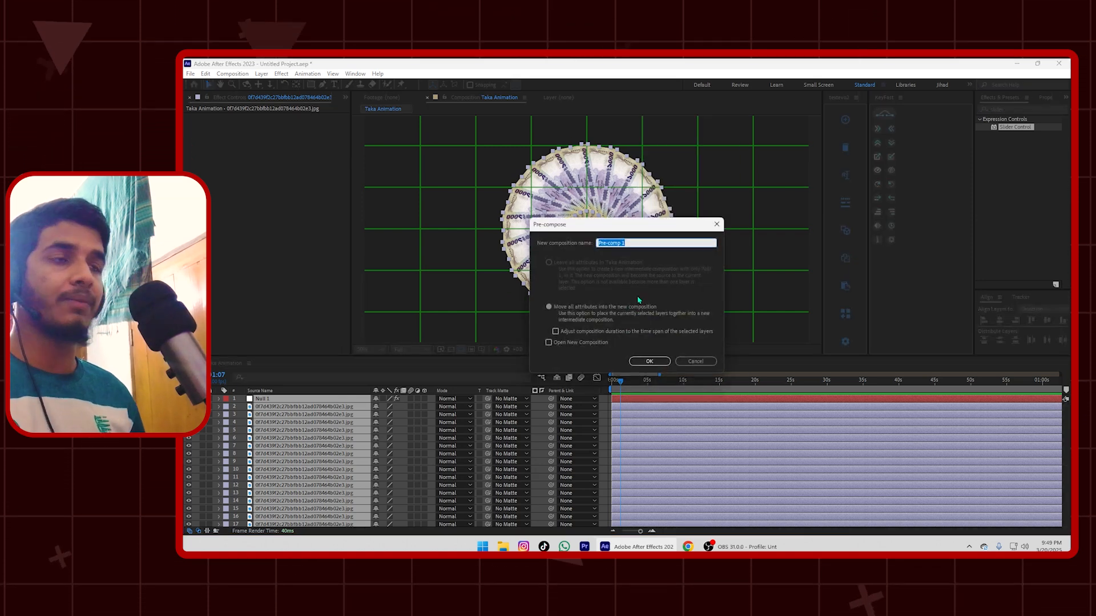
key(Return)
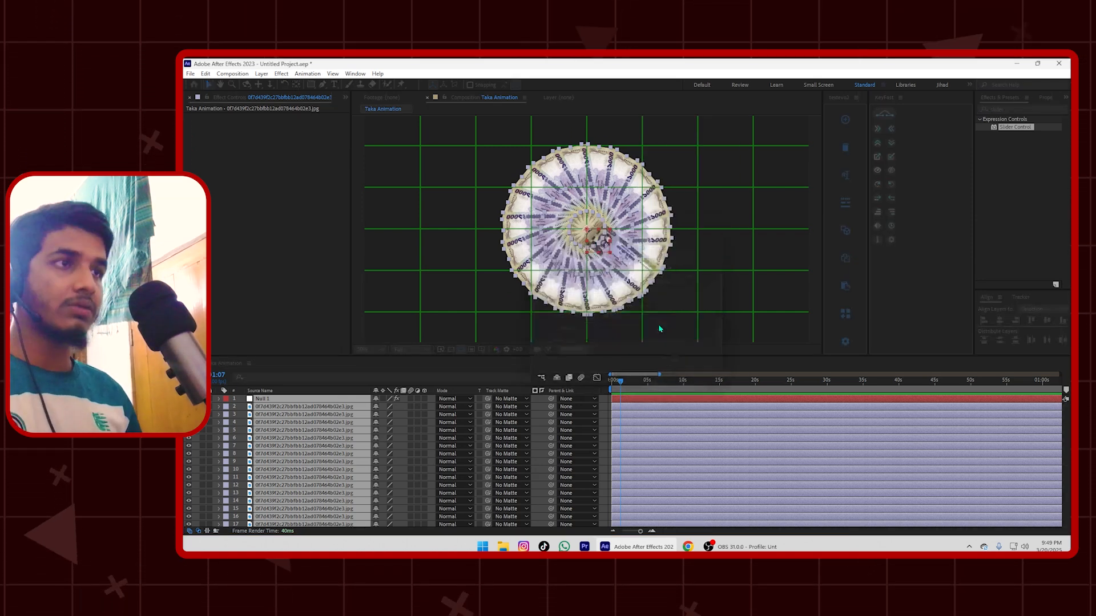
Step: Preview the pre-composed animation from the first frame and stop at 0:00:01:04, with the fan fully open
mouse_move(621, 384)
mouse_down()
mouse_move(635, 385)
mouse_move(608, 391)
mouse_up()
scroll(609, 391, up, 5)
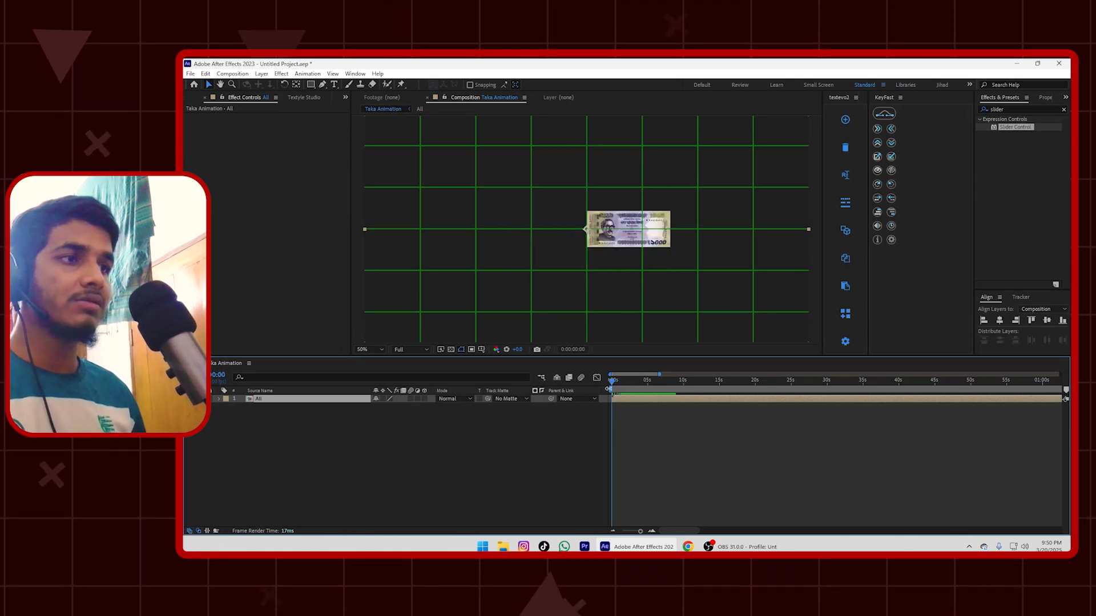
key(space)
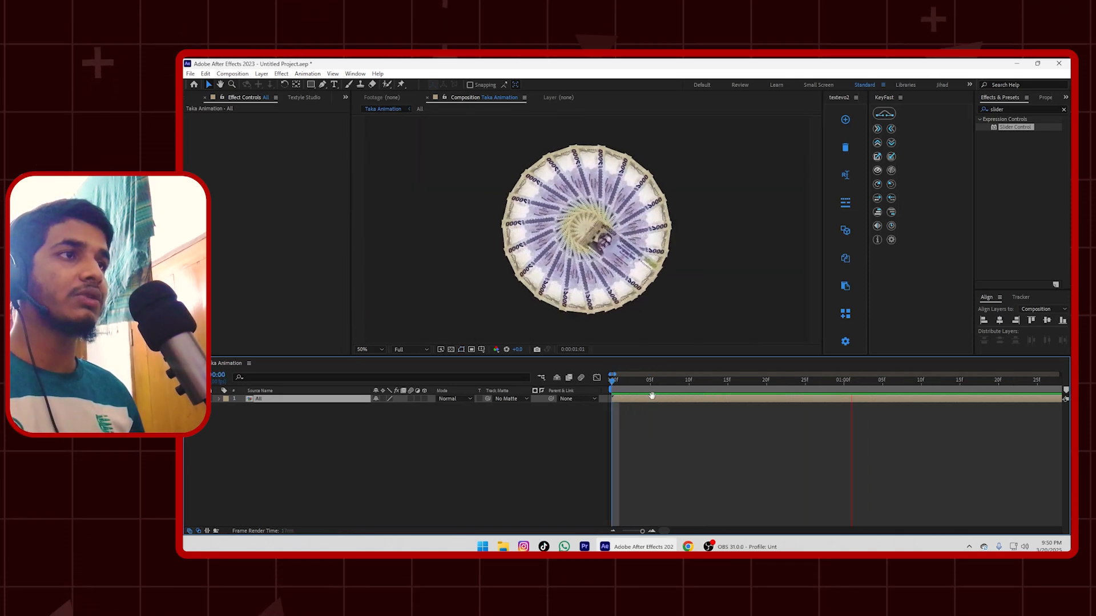
key(ctrl+apostrophe)
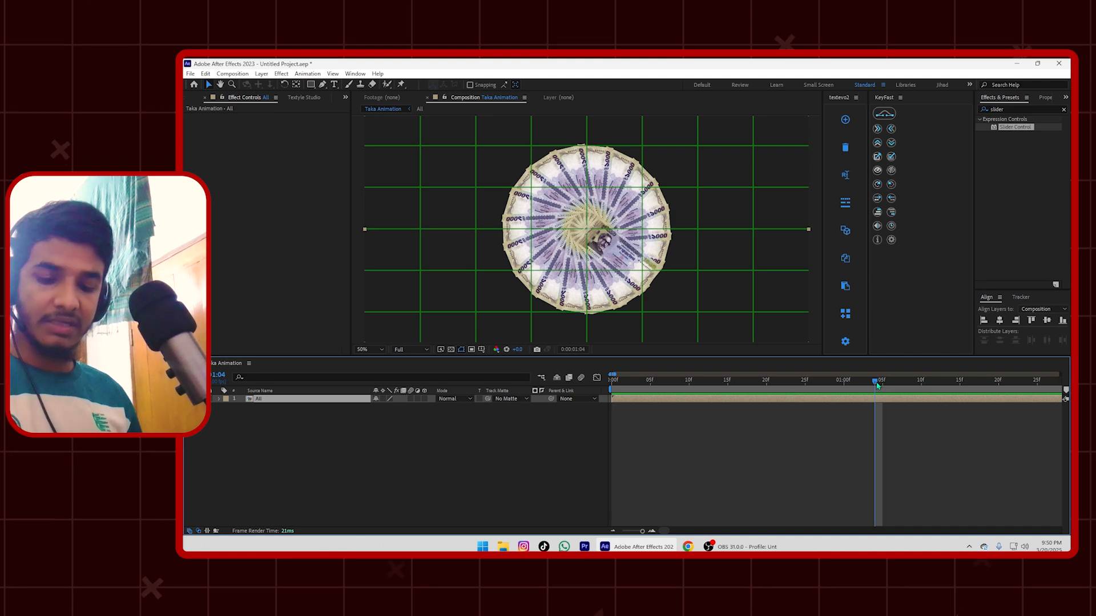
Step: Keyframe the All layer's Rotation at 0:00:01:04, add a second keyframe of about 41°, and place it at about 4 seconds
key(r)
click(243, 408)
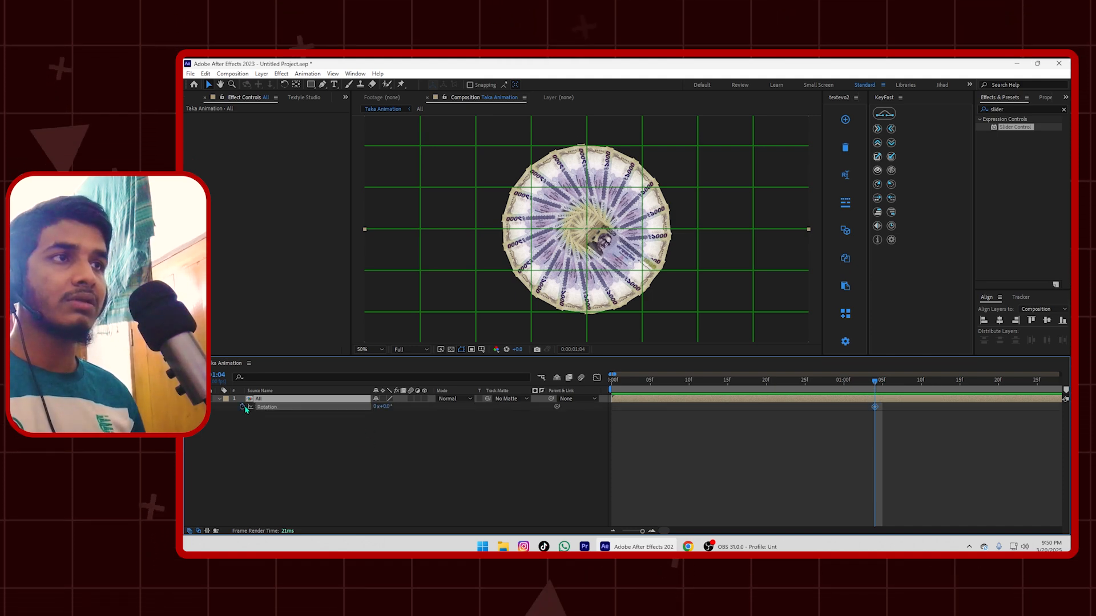
scroll(713, 443, down, 4)
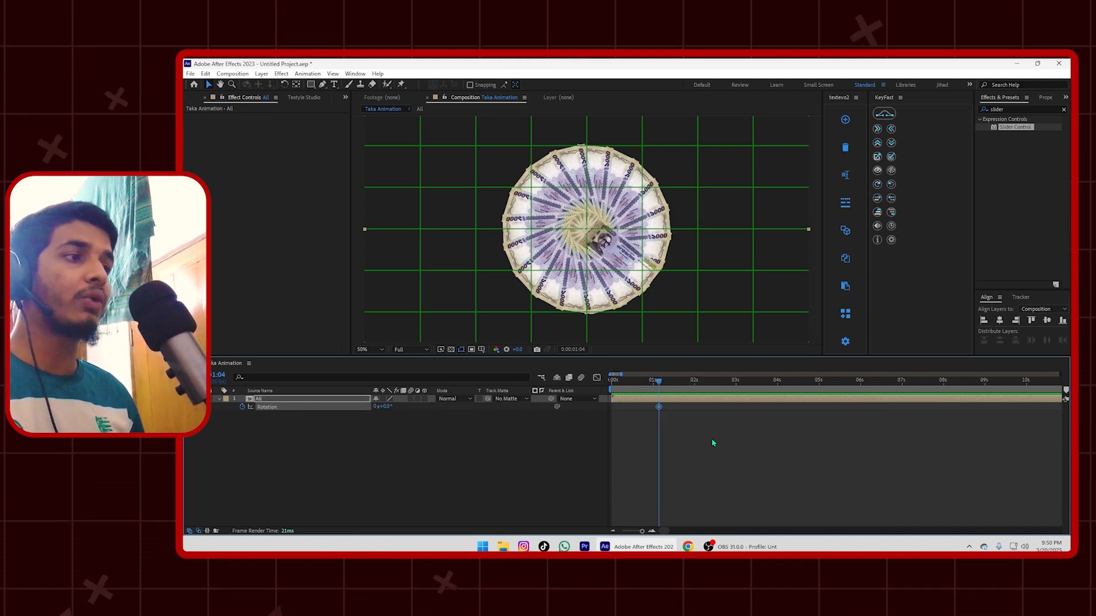
drag(657, 384, 769, 402)
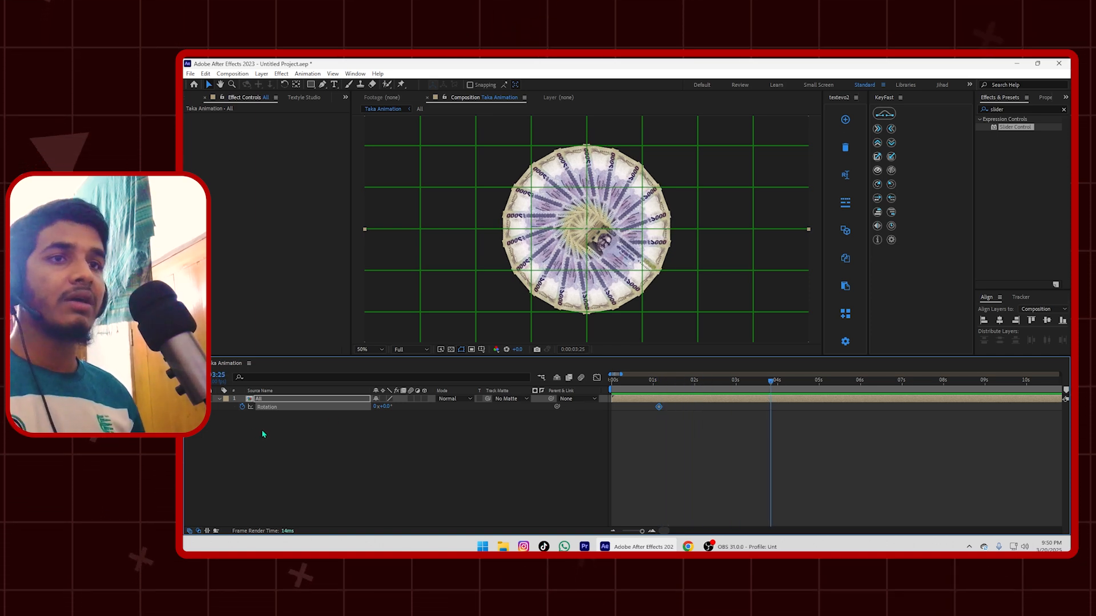
drag(388, 405, 402, 406)
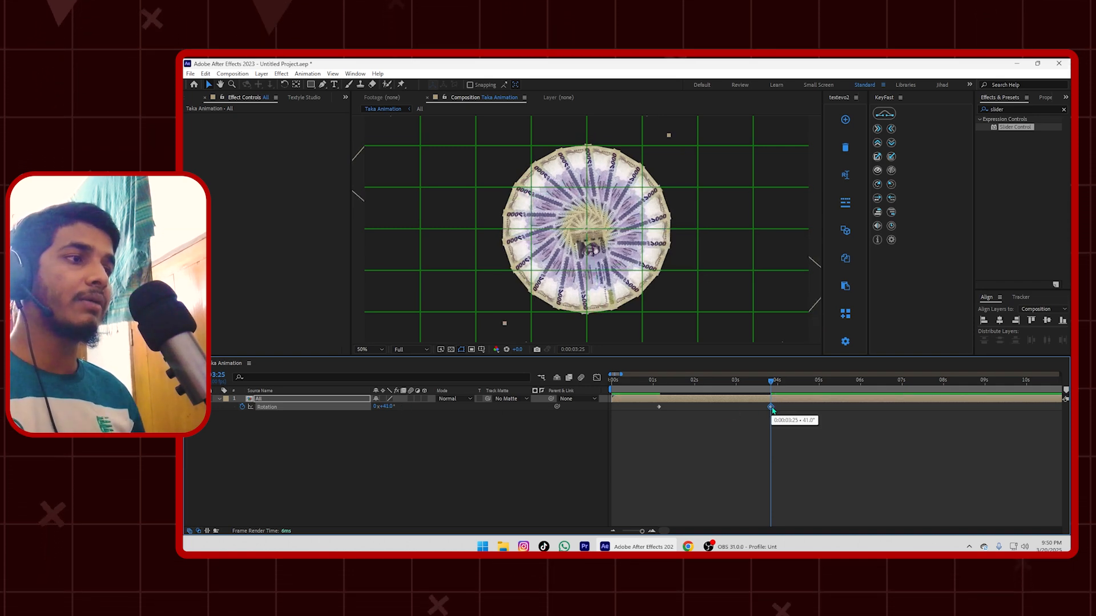
drag(771, 407, 780, 408)
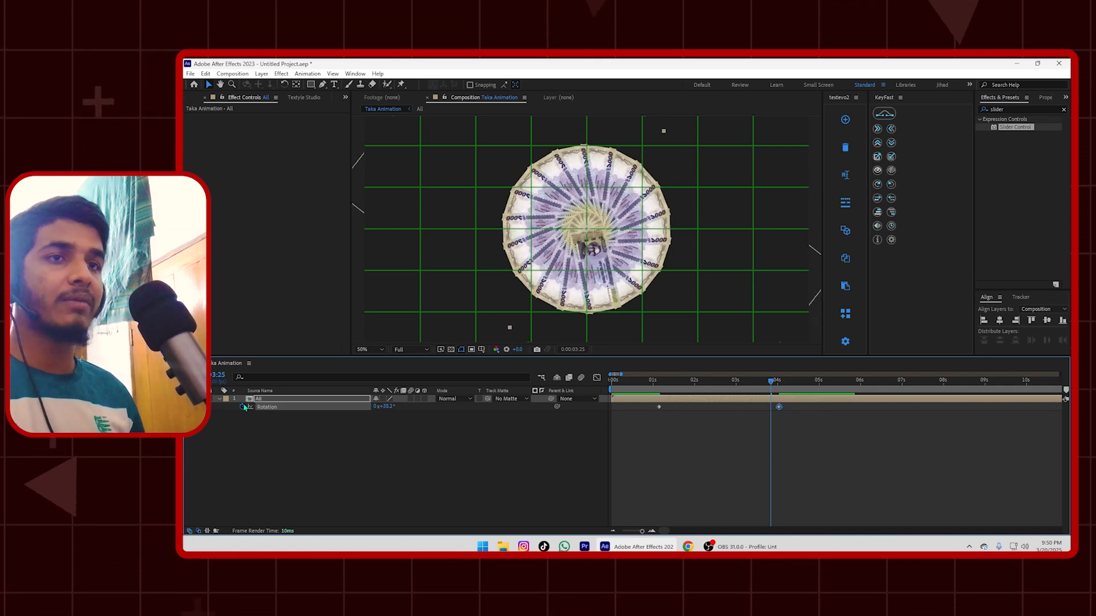
Step: Add a loopOut() expression to the All layer's Rotation in place of the default expression text
alt+click(243, 408)
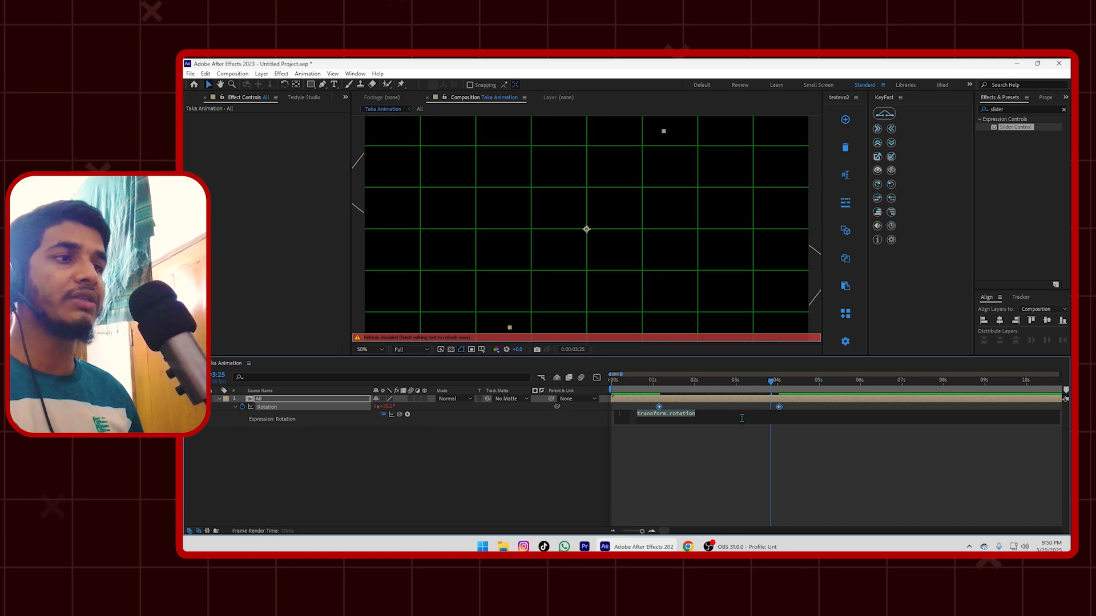
key(Caps_Lock)
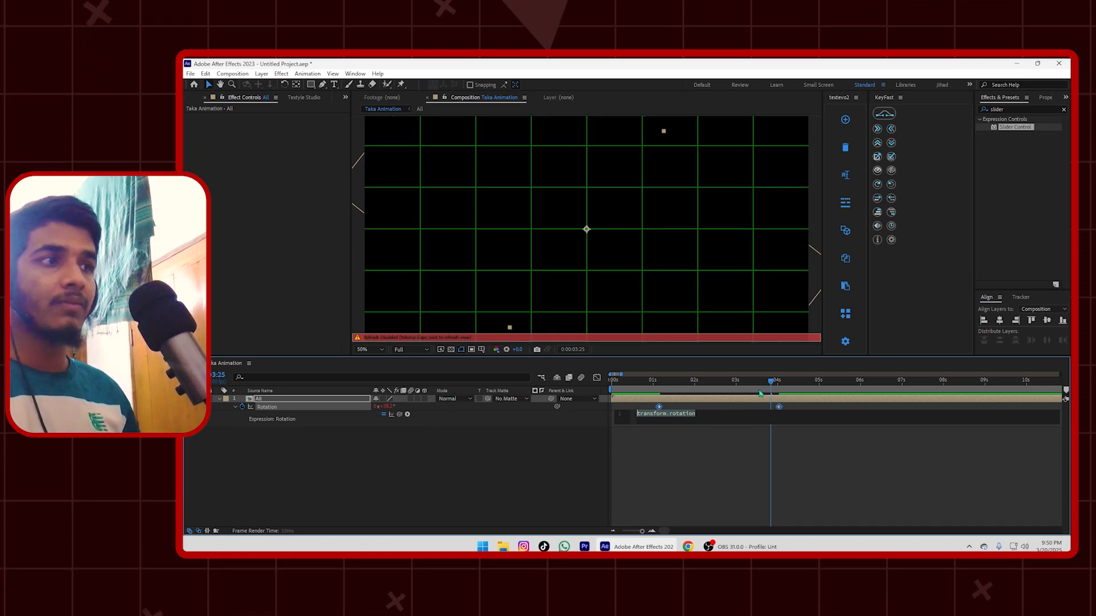
click(721, 417)
key(ctrl+a)
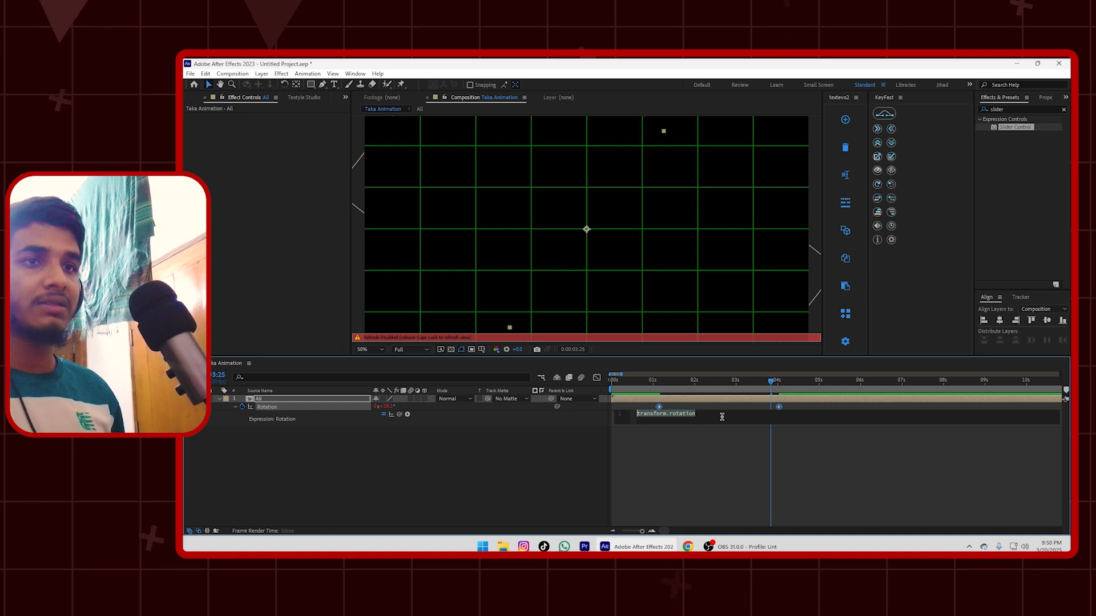
key(BackSpace)
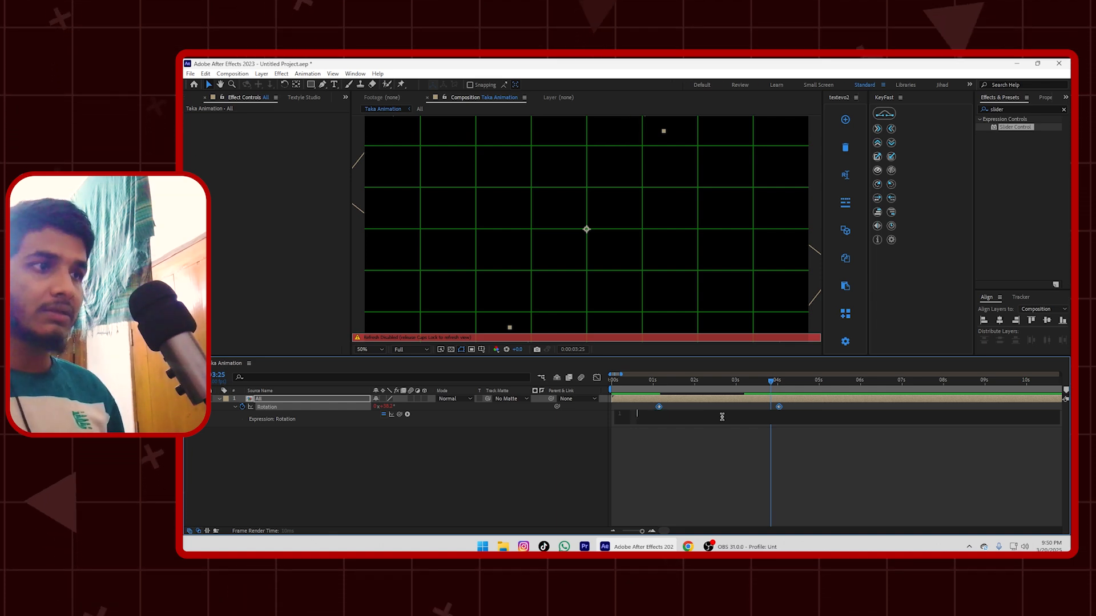
text(loo)
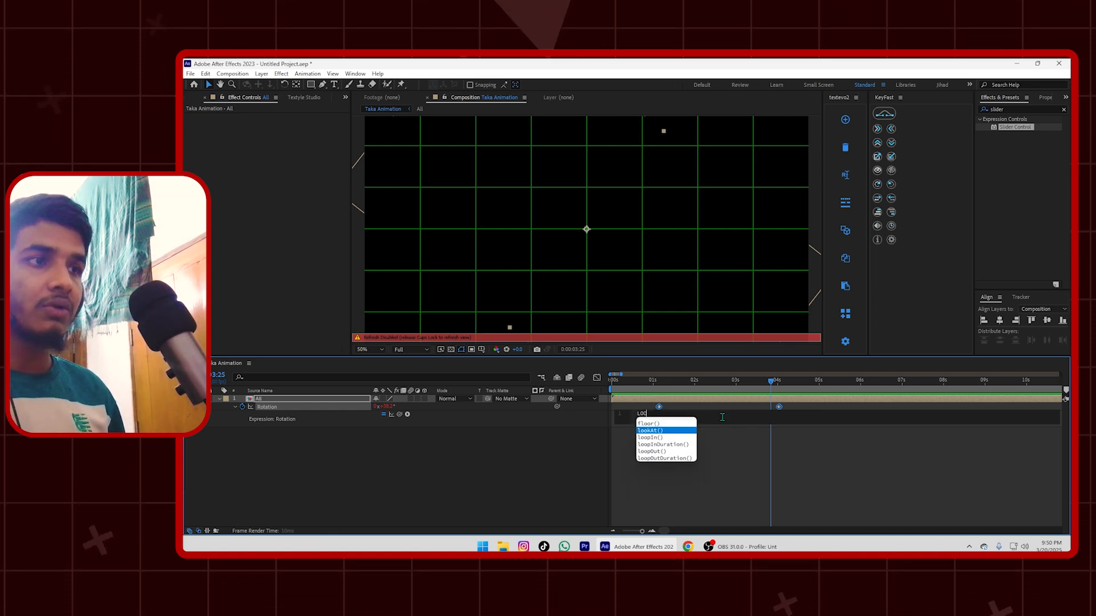
click(656, 452)
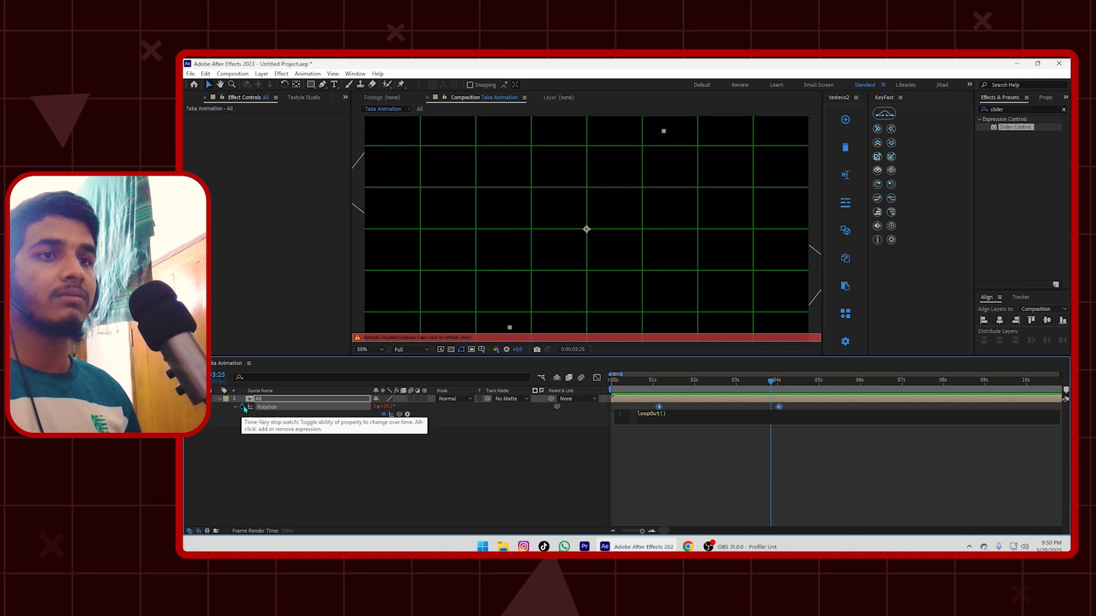
Step: Preview the rotating banknote circle from the first frame
drag(656, 383, 612, 379)
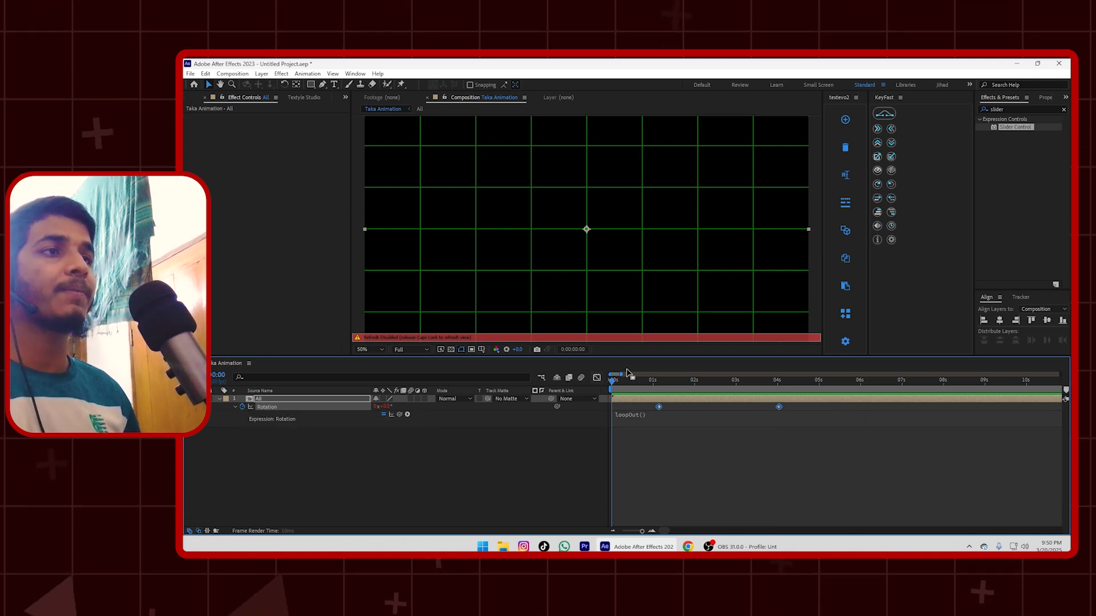
key(space)
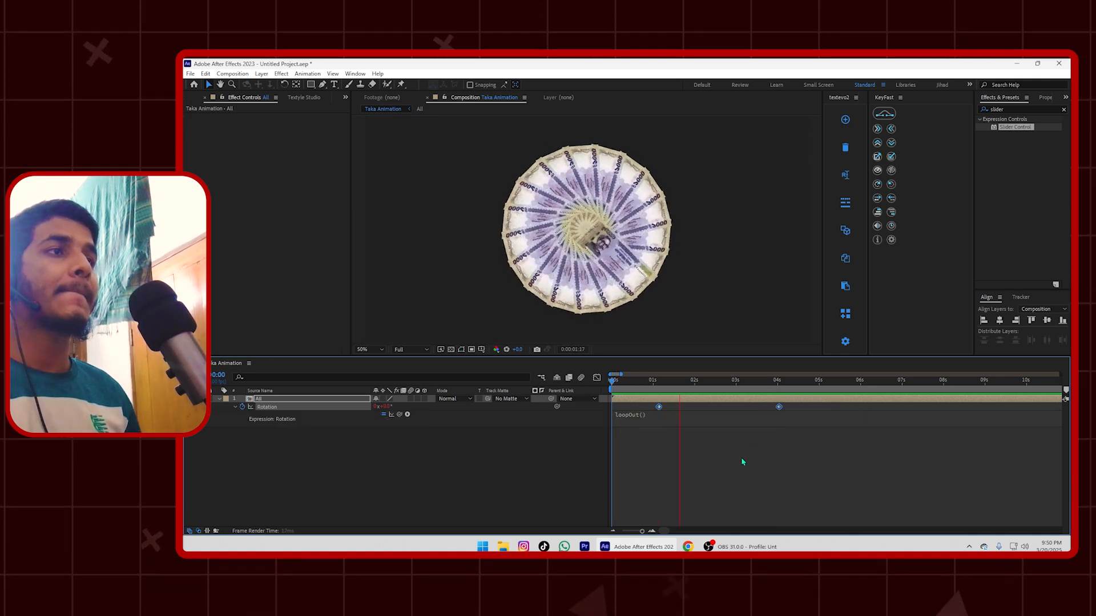
key(space)
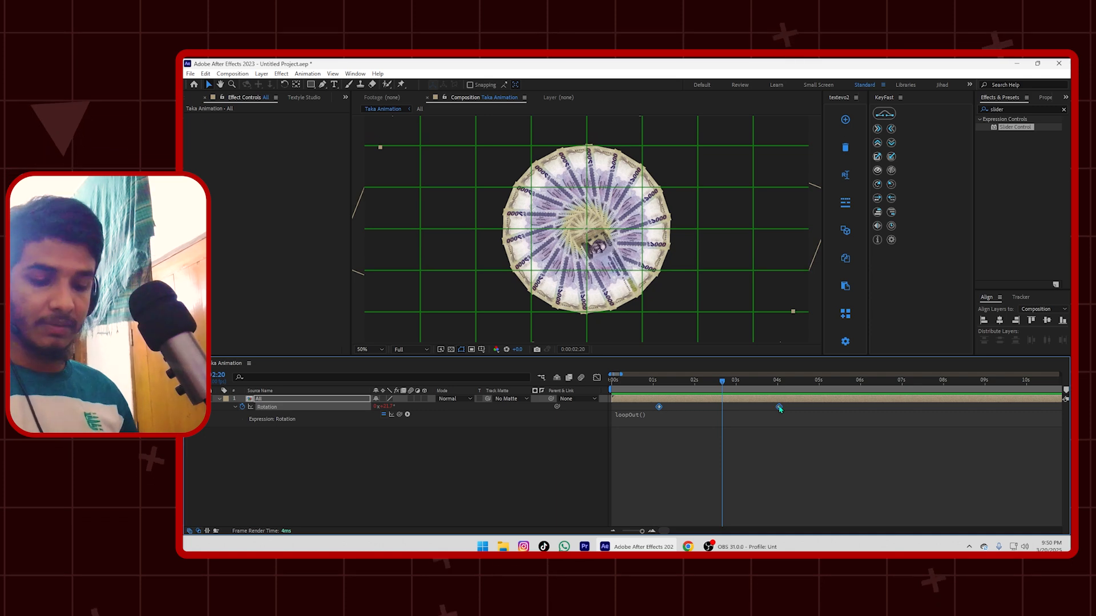
Step: Apply Easy Ease to both Rotation keyframes and preview the start of the animation
key(Caps_Lock)
key(F9)
key(Home)
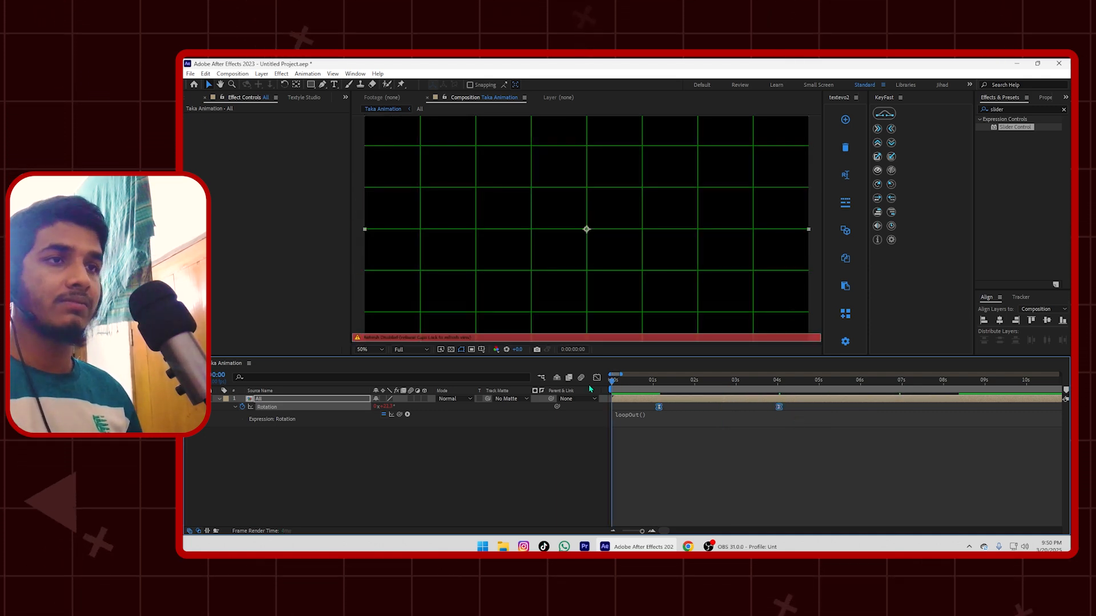
key(Caps_Lock)
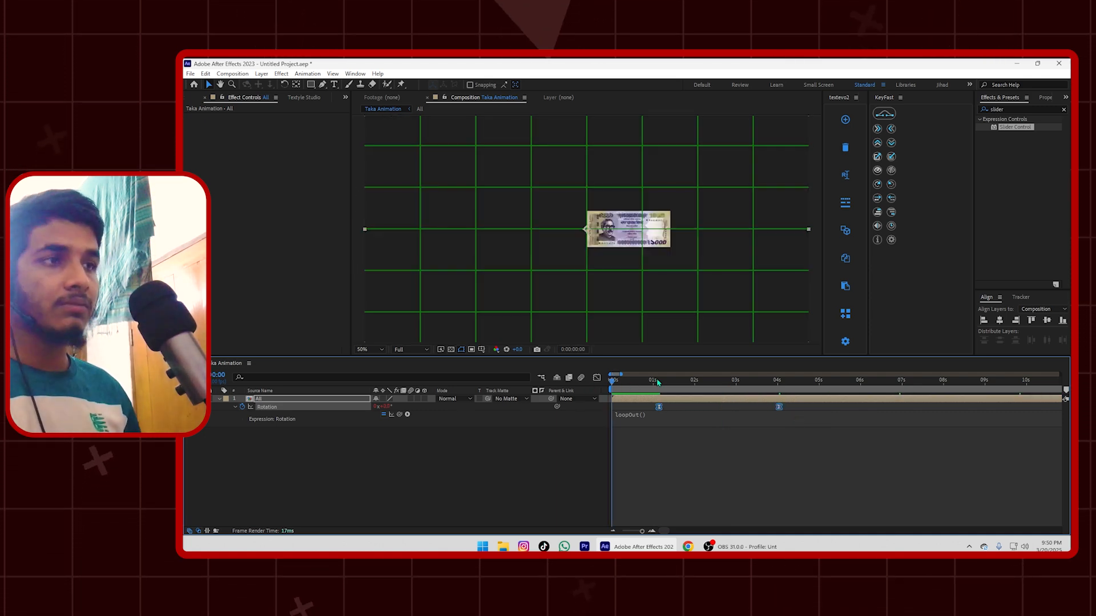
key(space)
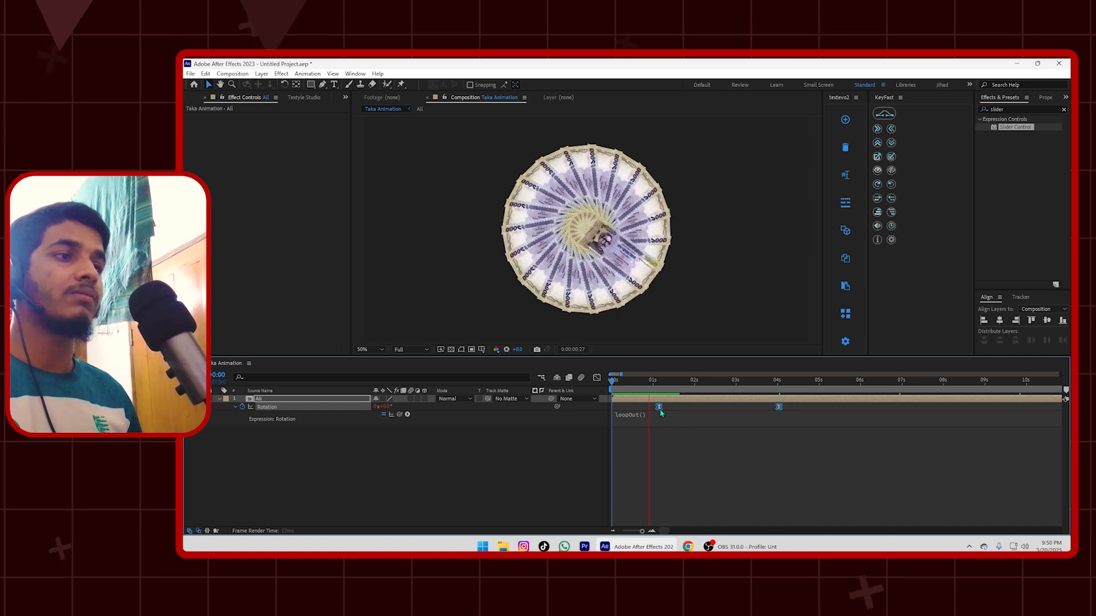
key(space)
Step: Move both Rotation keyframes about half a second earlier and clear the Rotation expression
drag(659, 409, 639, 411)
click(762, 423)
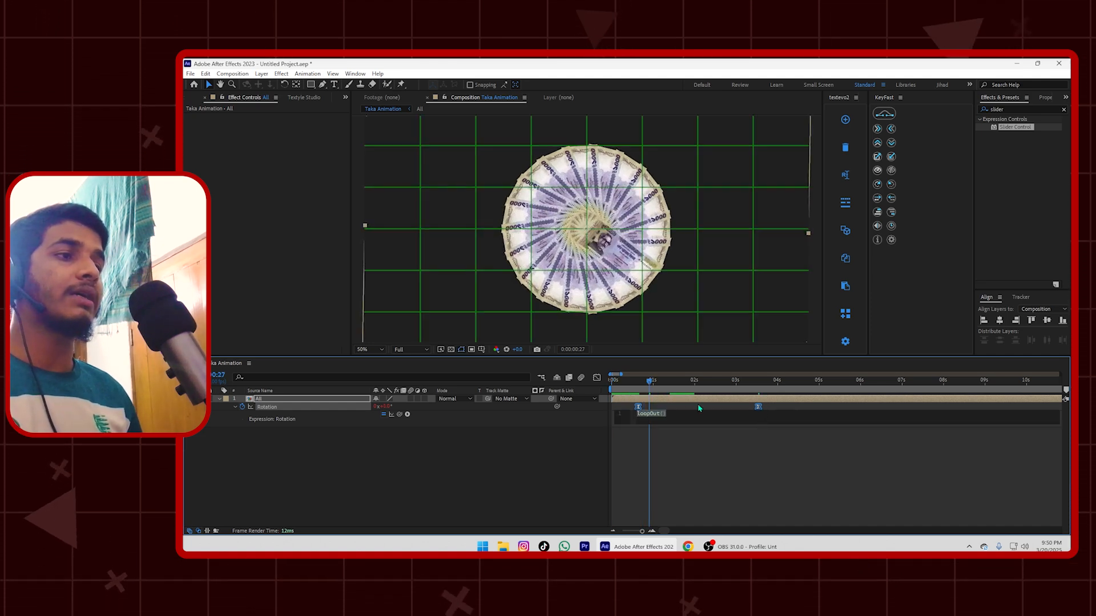
click(714, 472)
Step: Play the animation with the shifted Rotation keyframes and collapse the All layer's properties
key(space)
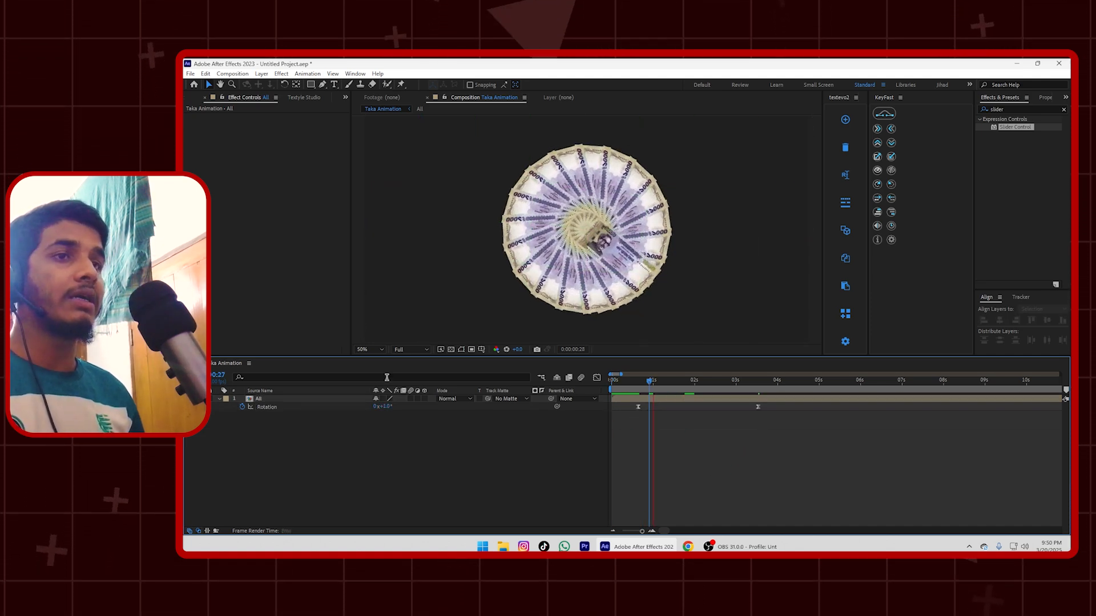
click(219, 399)
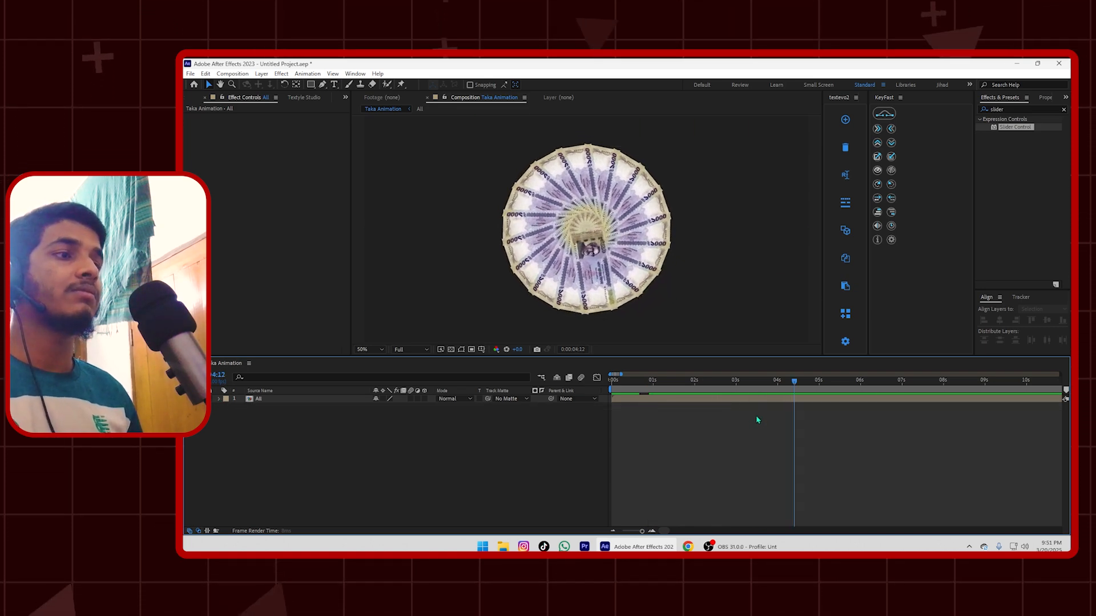
key(space)
Step: Show the All layer's keyframed Rotation again and give it the expression loopOut()
click(296, 399)
key(u)
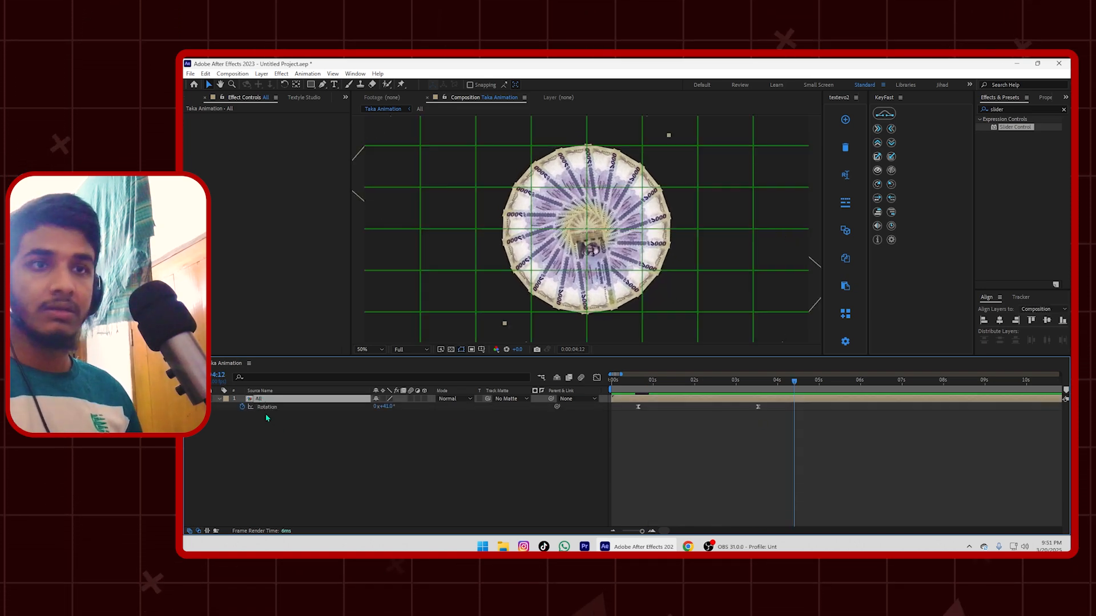
alt+click(242, 407)
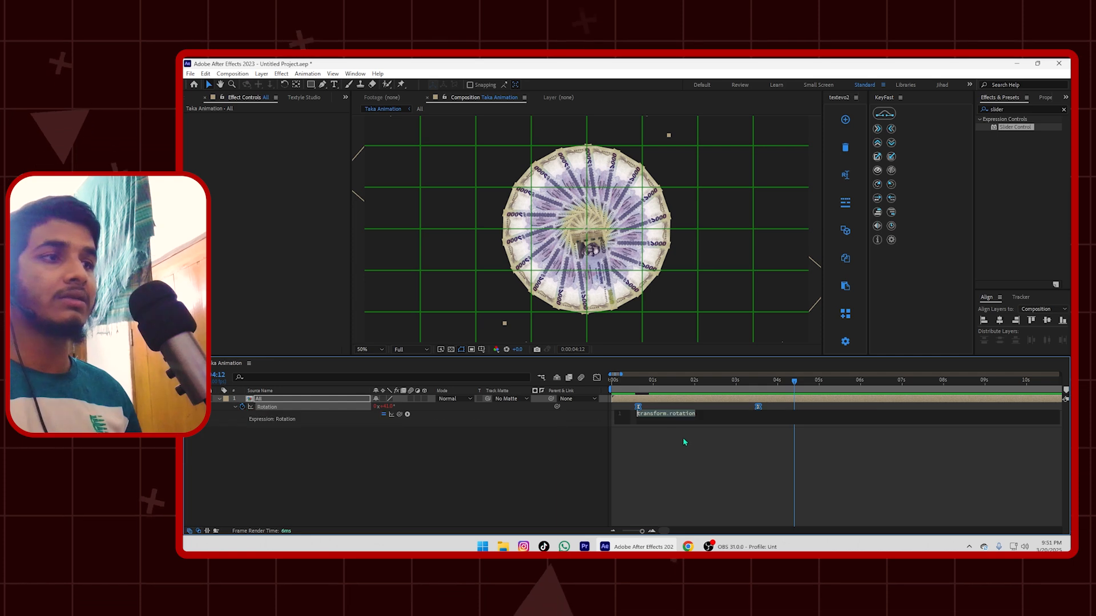
text(loo)
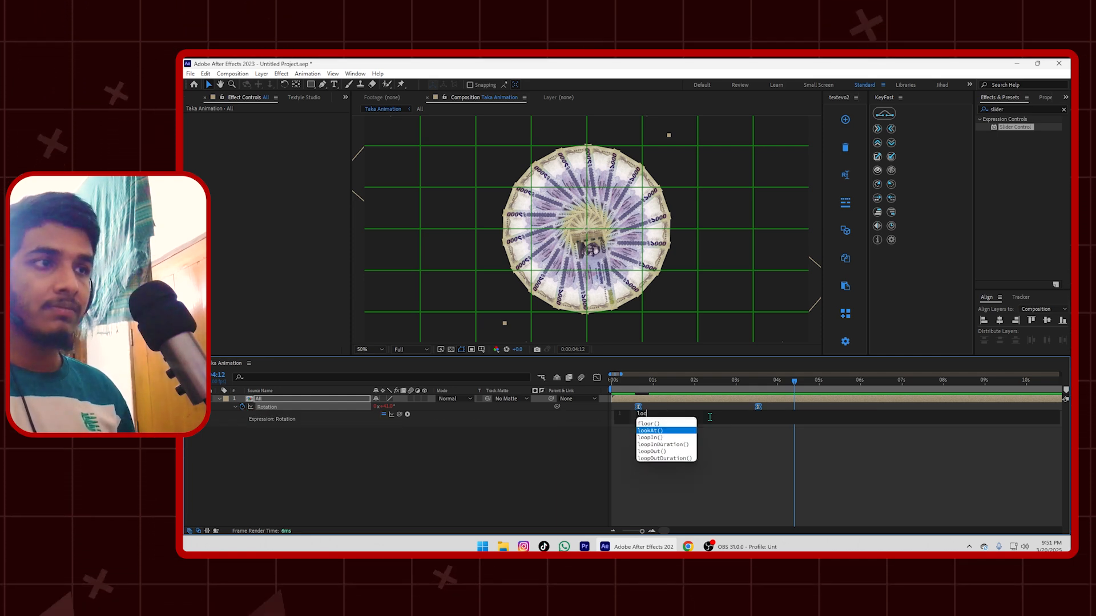
key(Down)
key(Down)
key(Down)
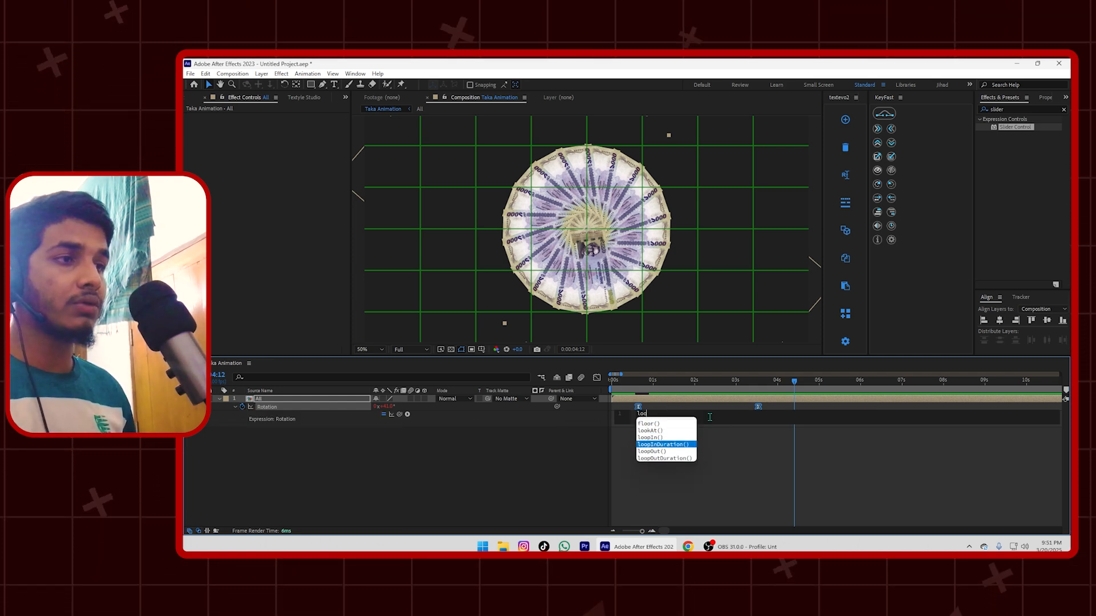
key(Return)
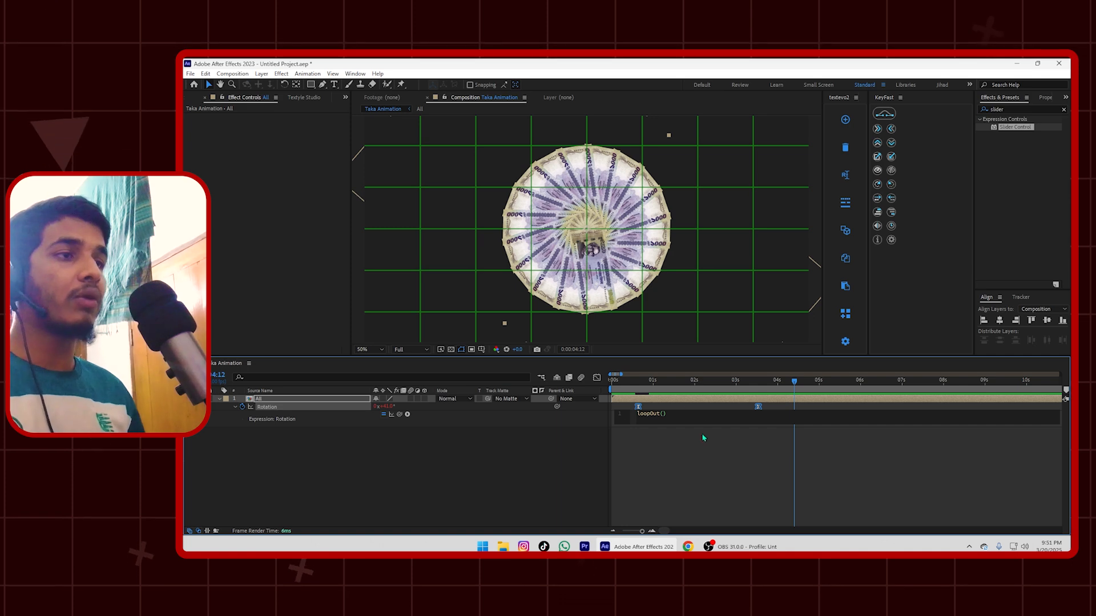
click(701, 443)
Step: Preview the looping rotation from the first frame, and replay it from 0:00:01:20
drag(617, 382, 602, 391)
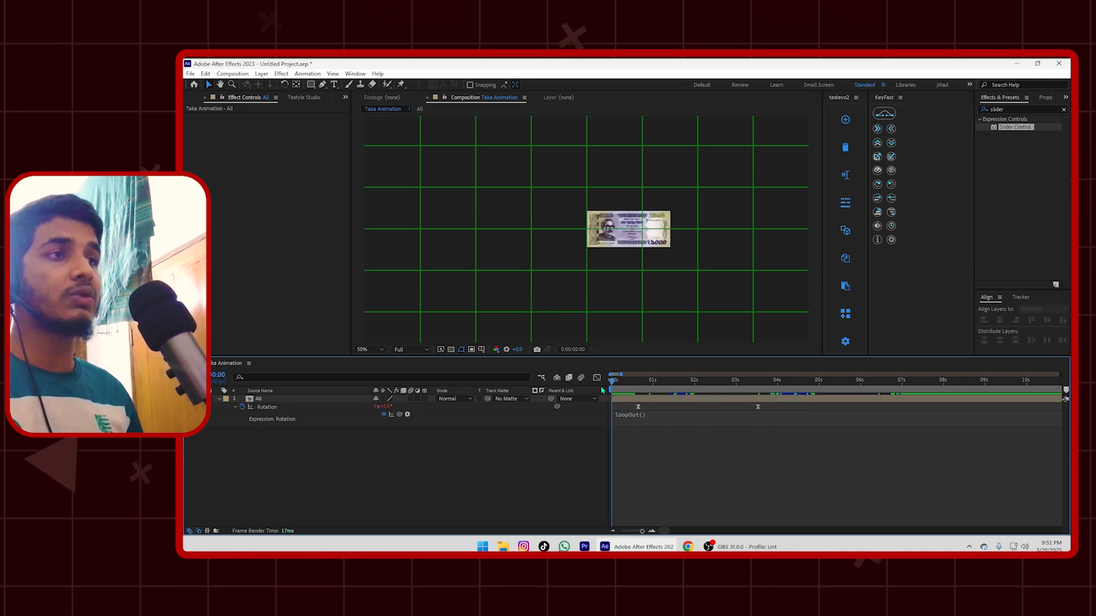
key(space)
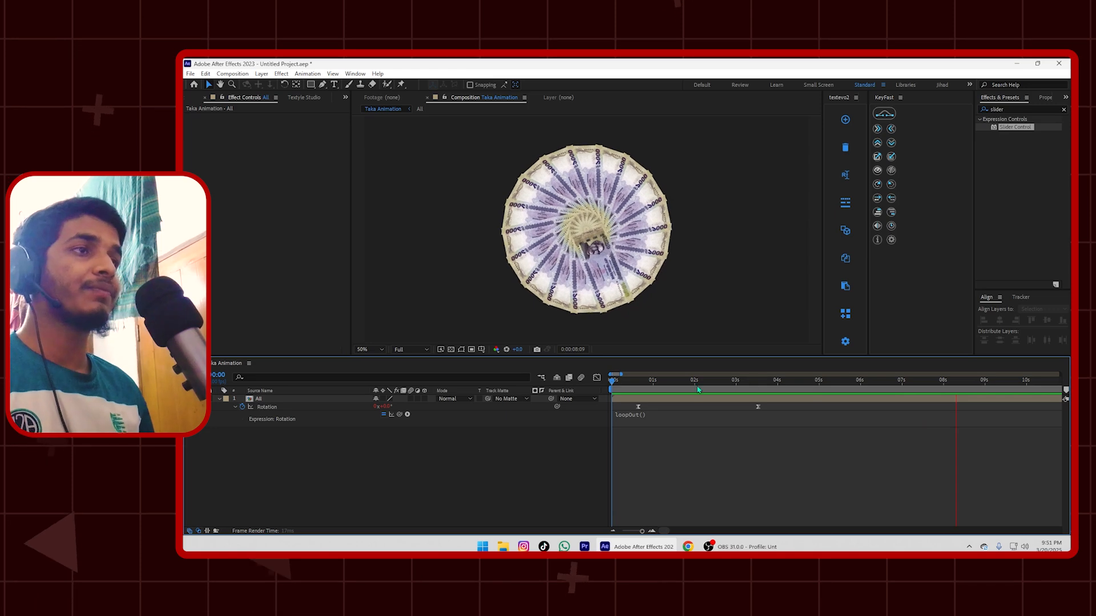
key(space)
click(680, 383)
key(space)
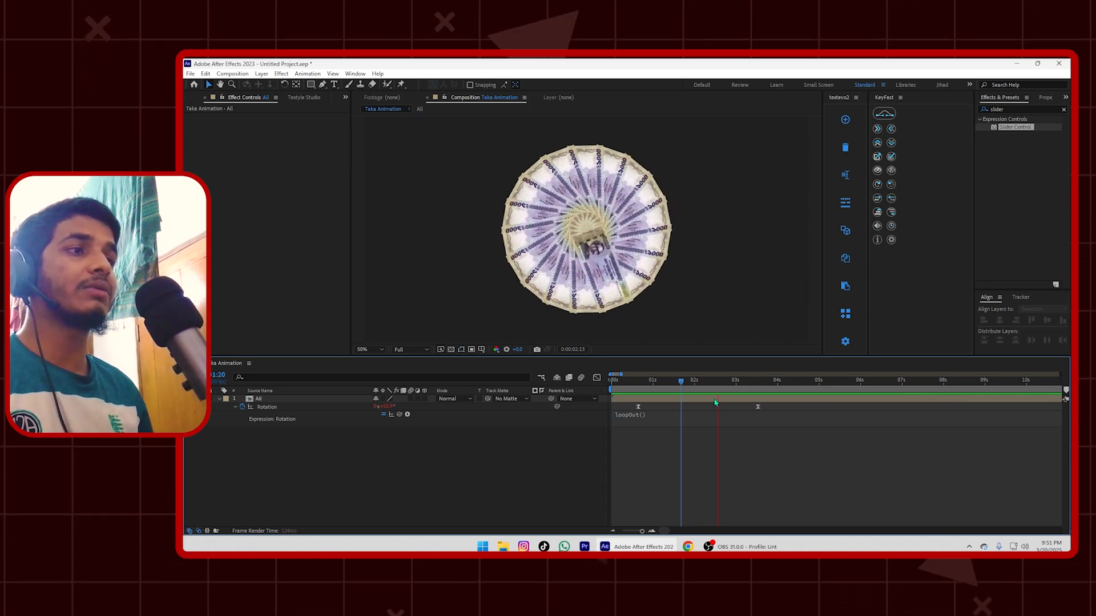
key(ctrl+apostrophe)
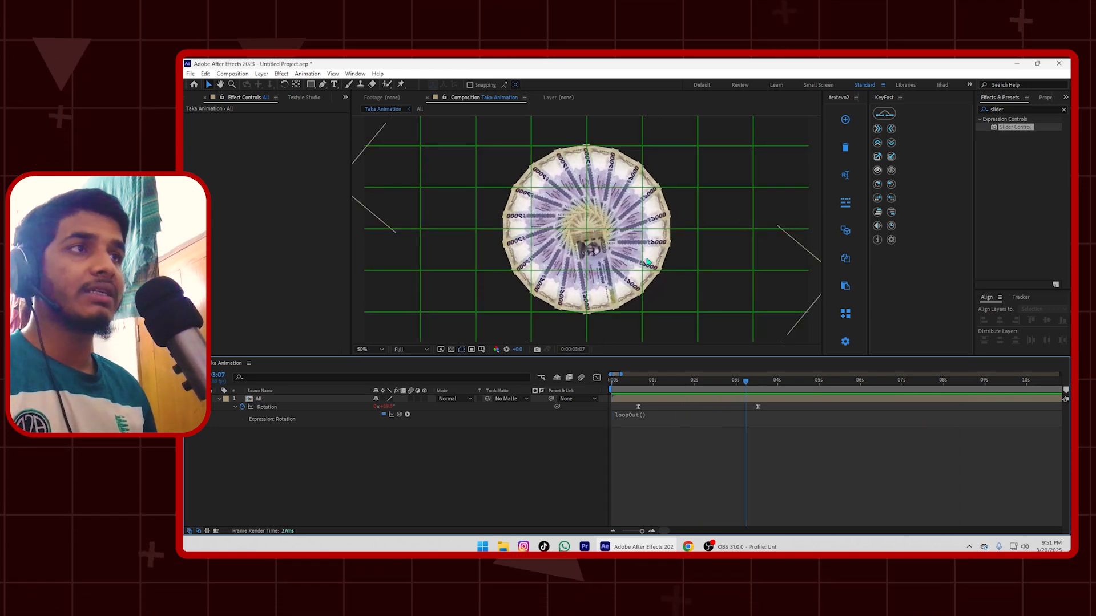